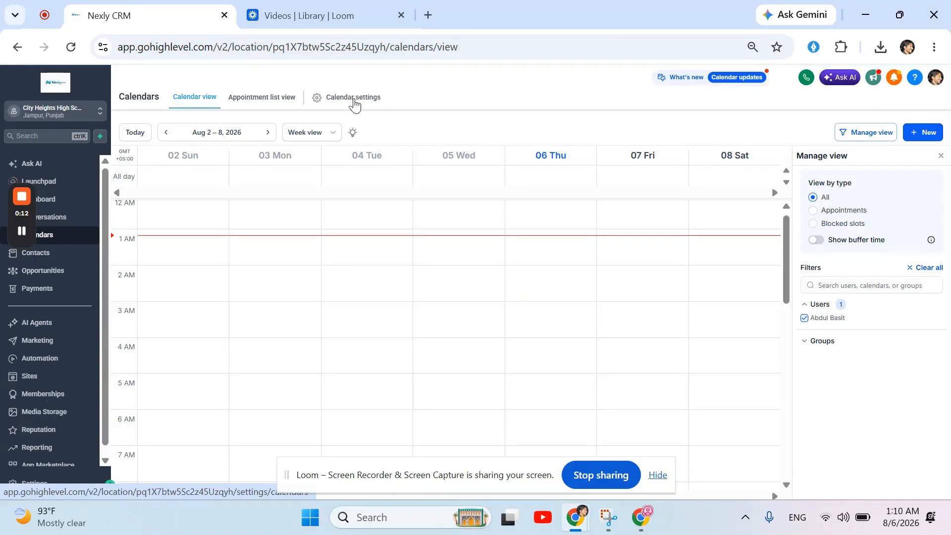
Step: Open the calendar settings and start a new Round robin calendar
click(352, 97)
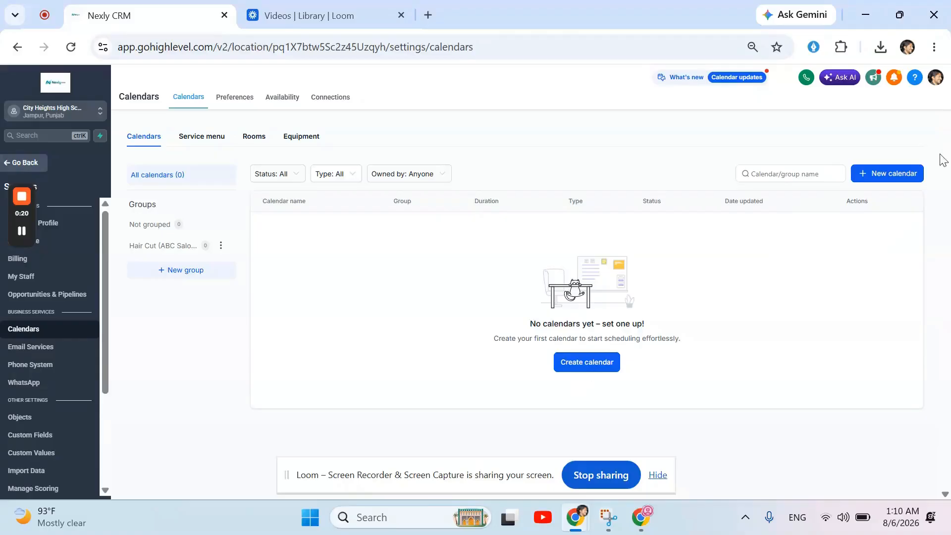
click(904, 172)
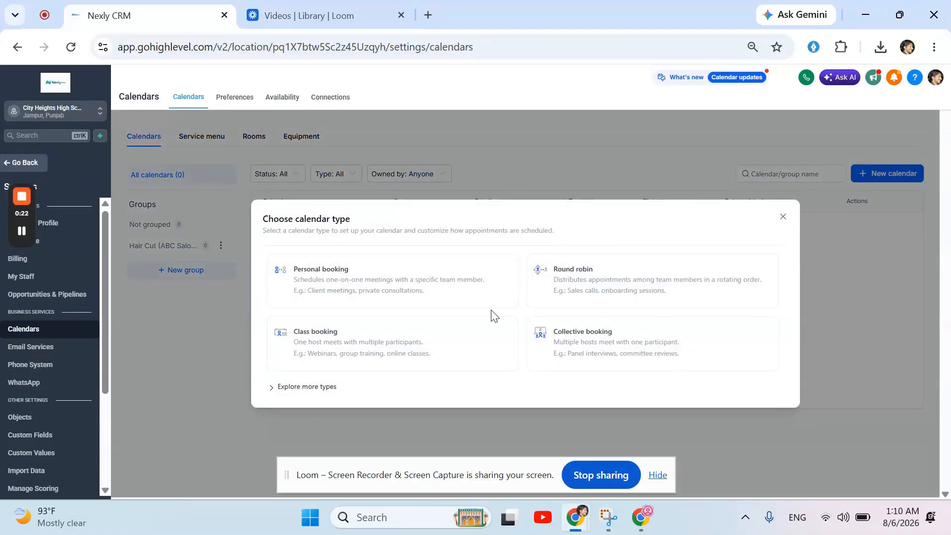
click(304, 389)
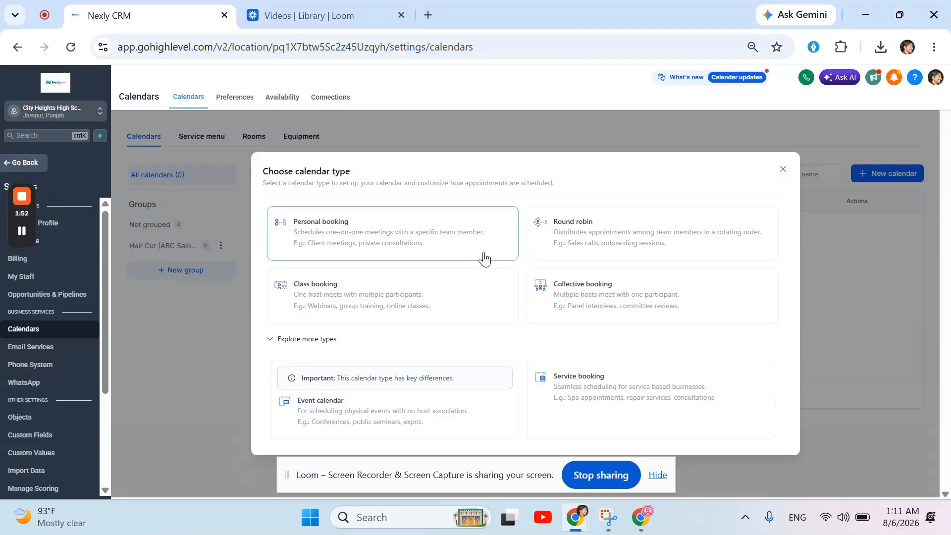
click(580, 238)
Step: Name the new calendar "EEP Class" and assign the available team member to it
click(436, 203)
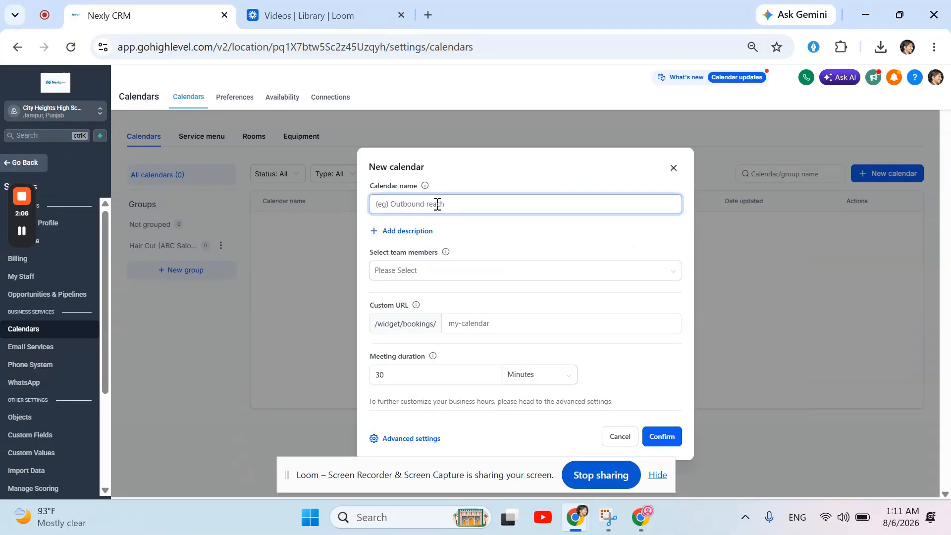
text(EEP)
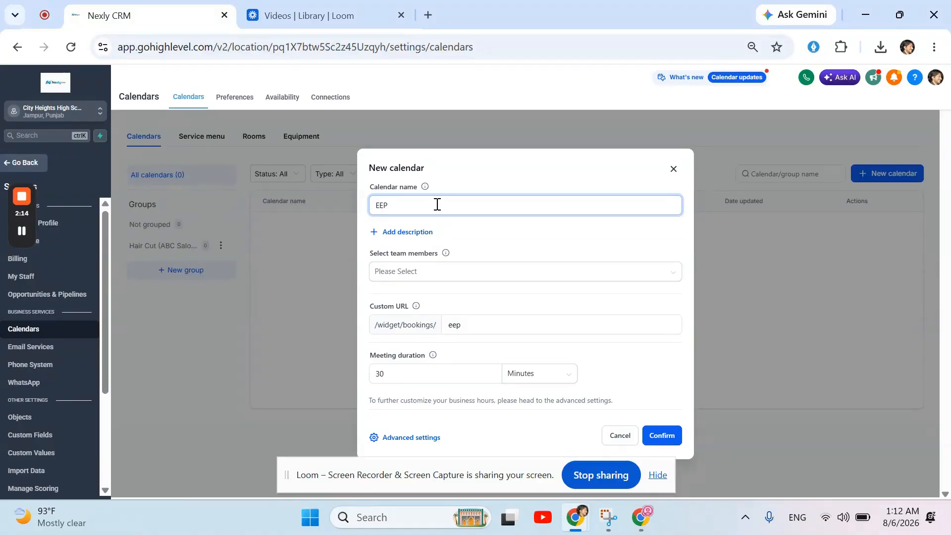
text(Class)
click(425, 275)
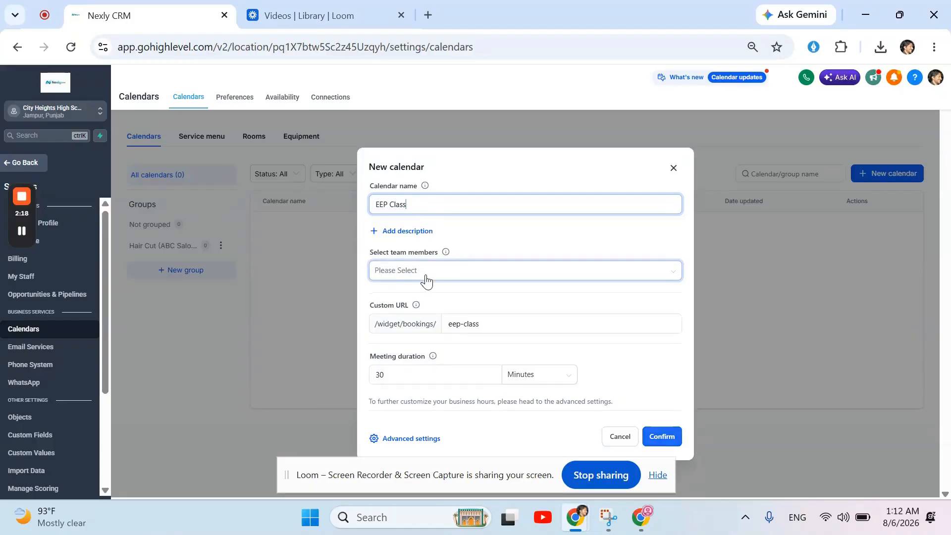
click(411, 296)
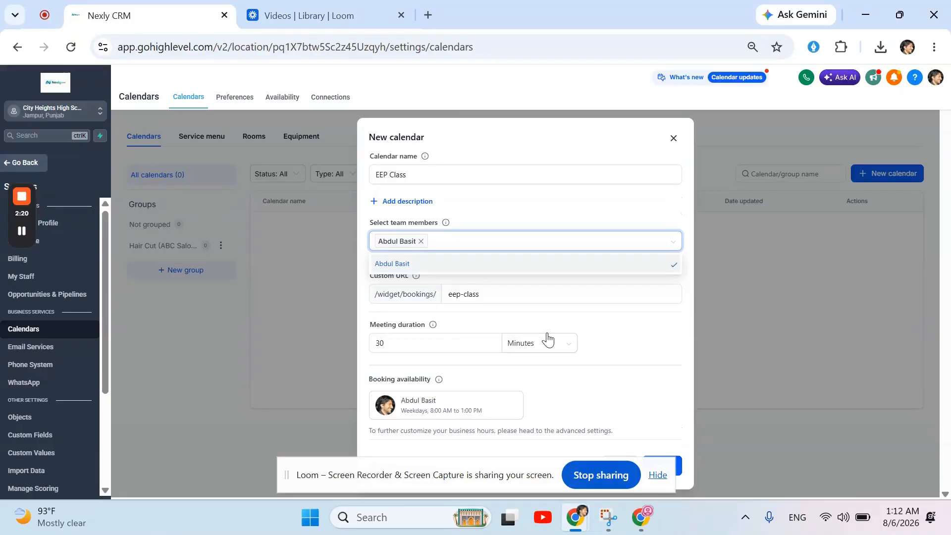
click(589, 320)
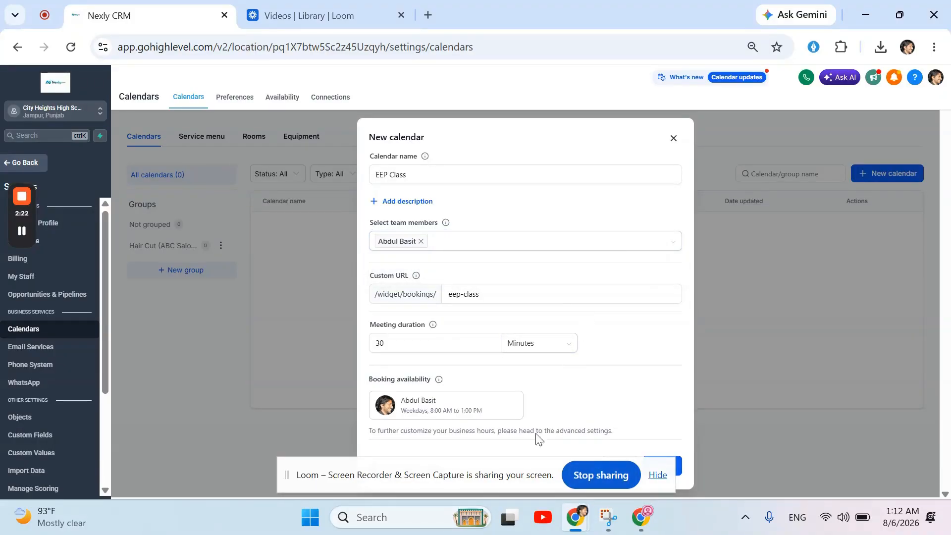
Step: Open the calendar's advanced settings and set City Heights Logo.png from media storage as the calendar logo
drag(487, 473, 792, 313)
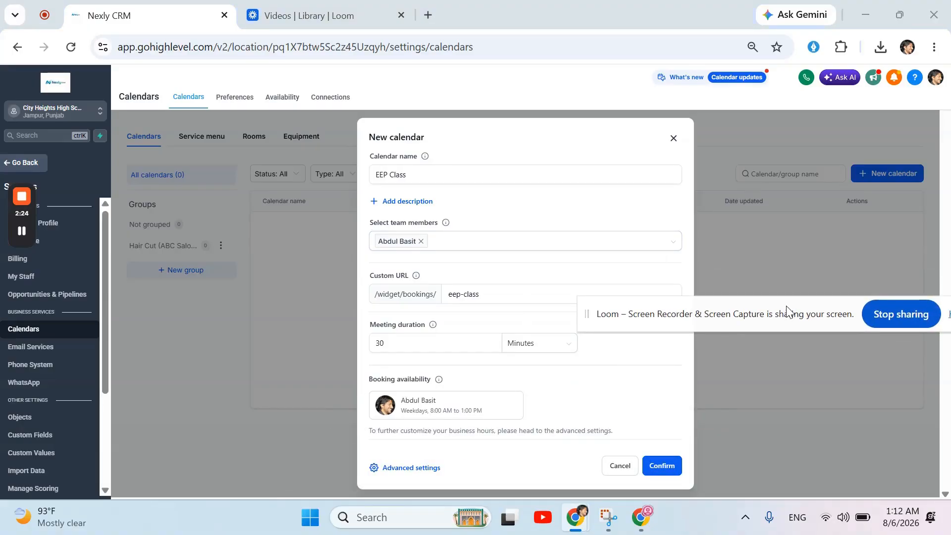
click(404, 469)
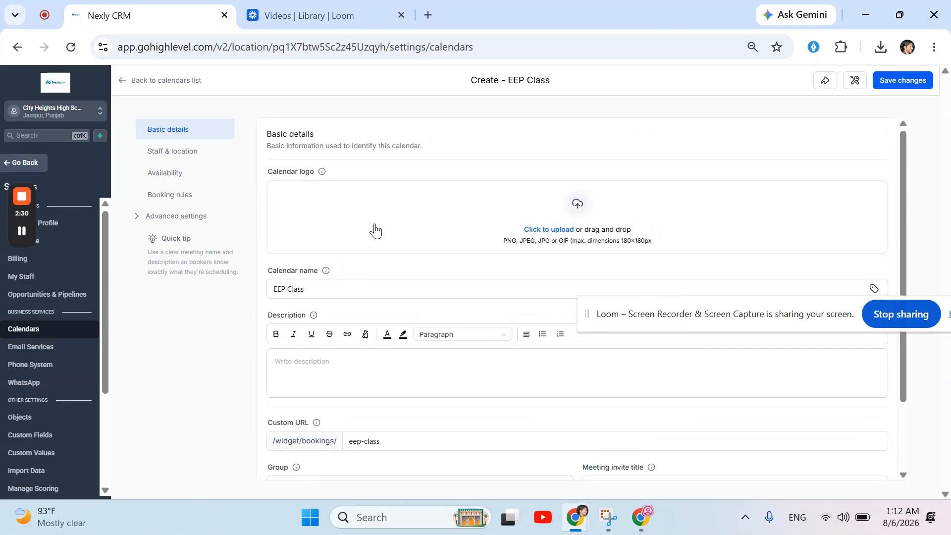
click(446, 224)
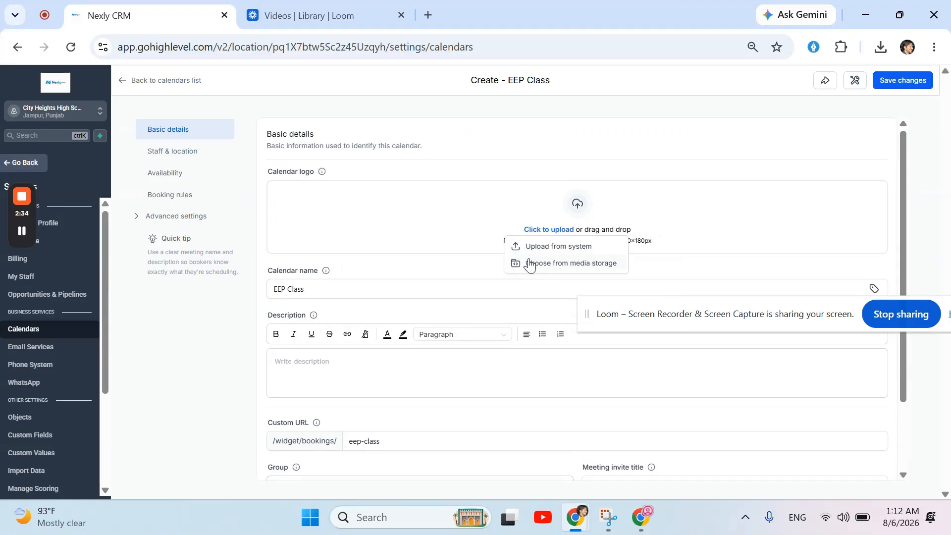
click(551, 265)
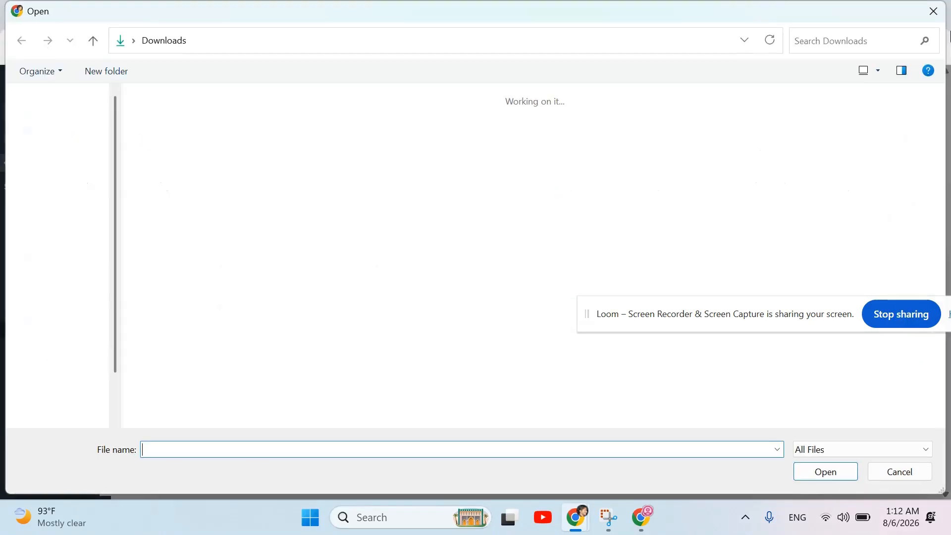
click(933, 11)
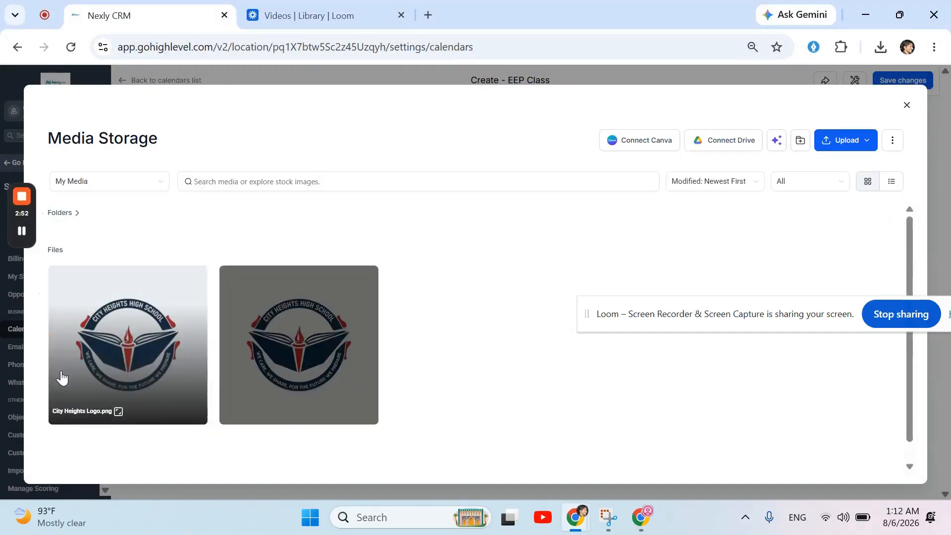
click(99, 360)
click(886, 469)
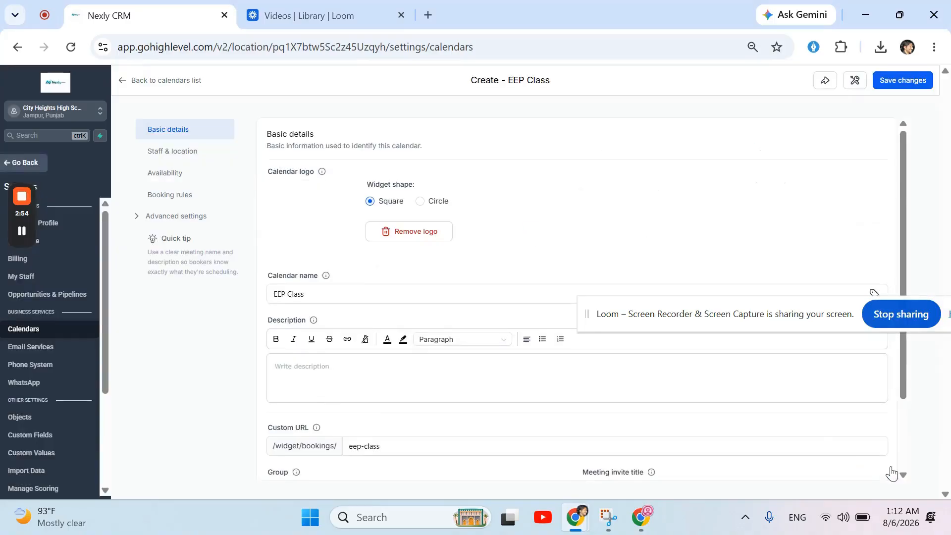
scroll(471, 315, down, 2)
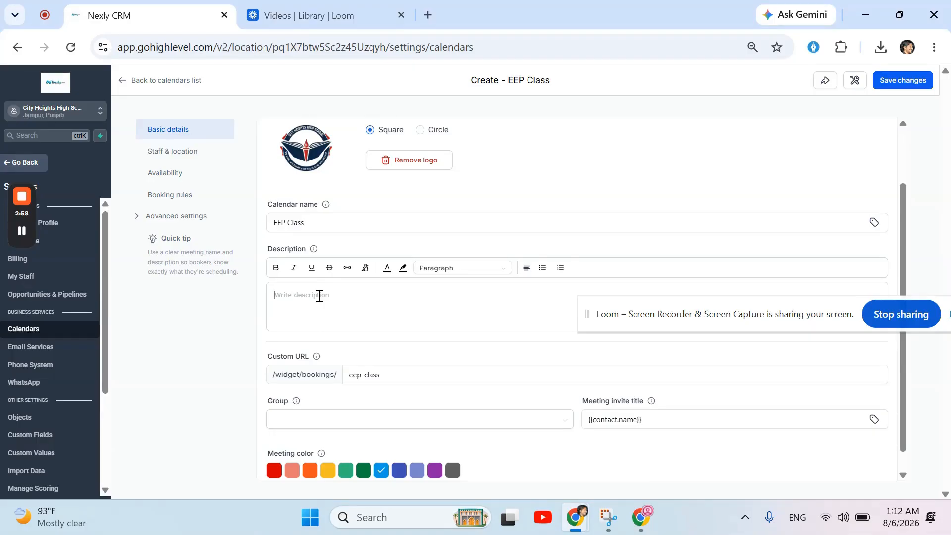
scroll(418, 295, down, 1)
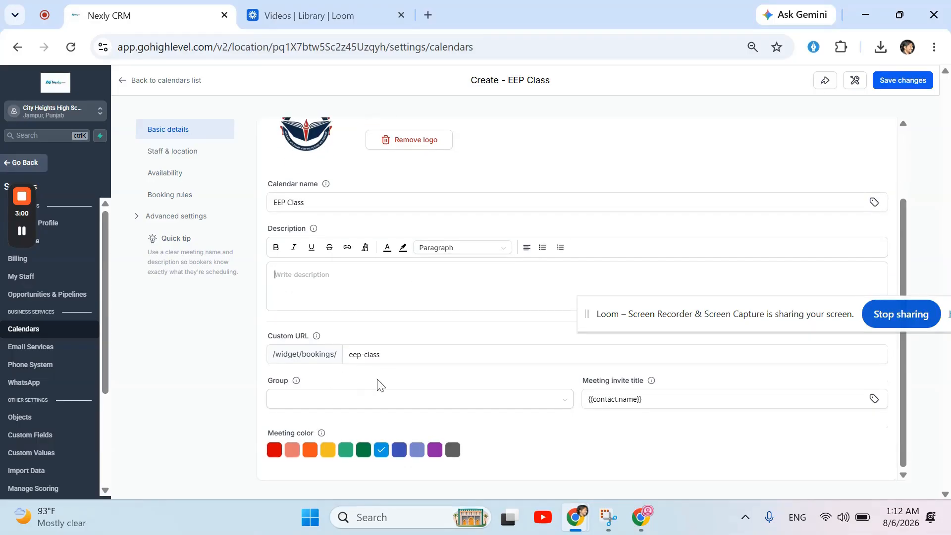
click(330, 398)
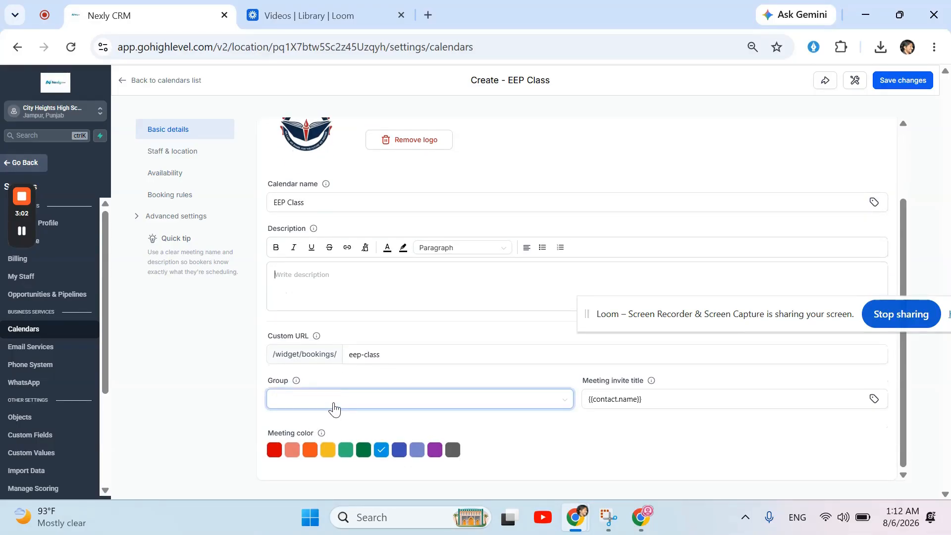
Step: Set the assigned staff member's priority to High priority in the staff and location settings
click(179, 154)
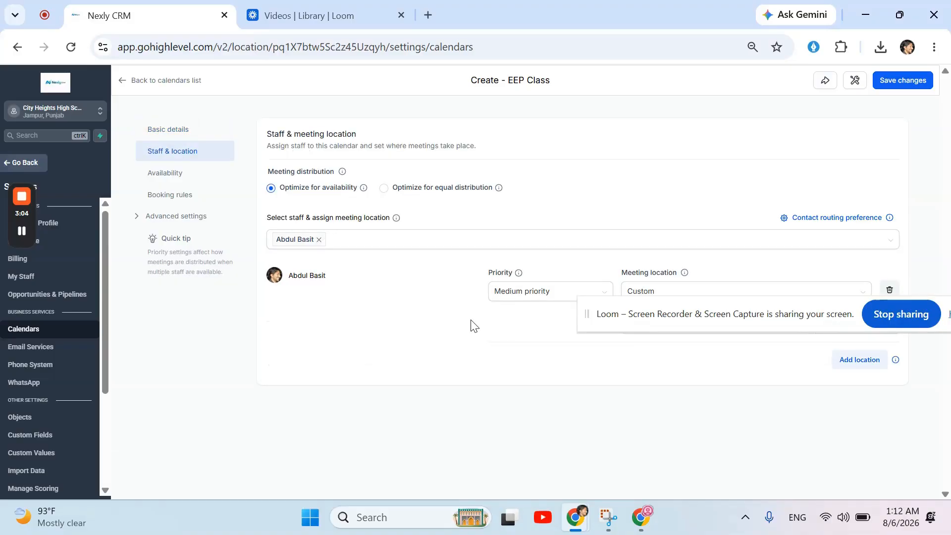
drag(758, 319, 548, 430)
click(571, 294)
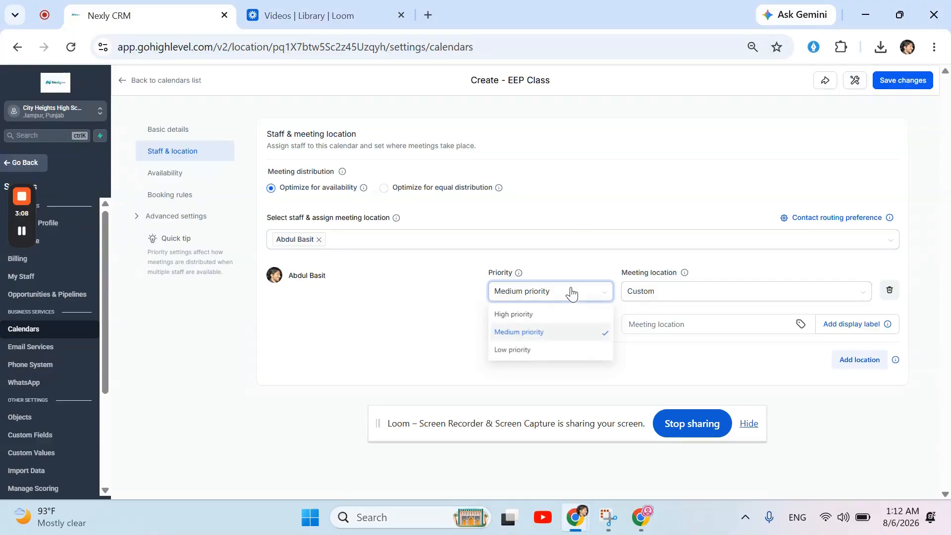
click(535, 312)
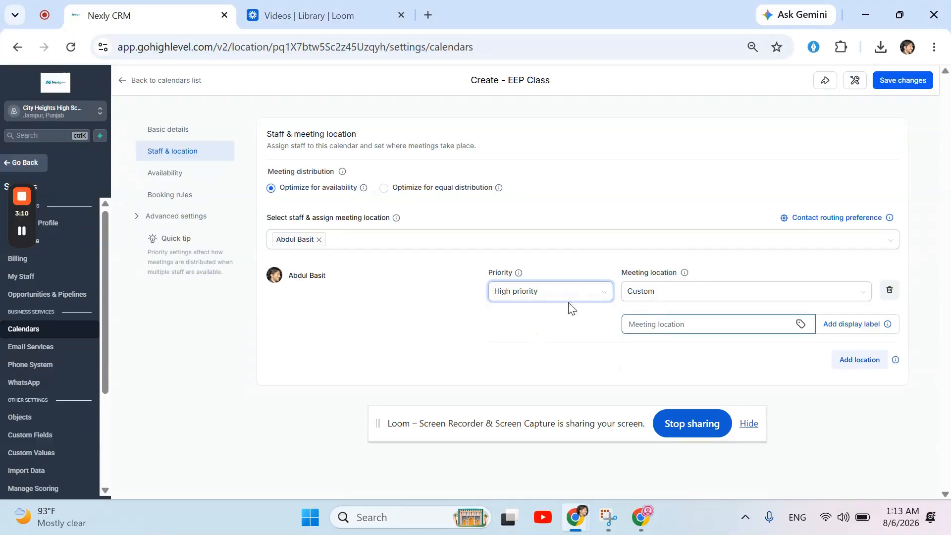
click(801, 325)
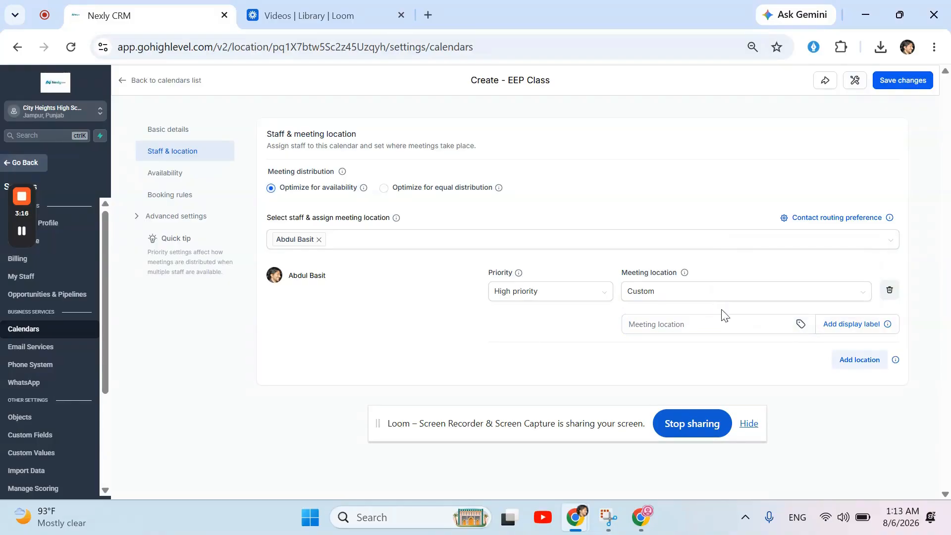
Step: Examine the staff member's weekly Work Hours schedule in the availability settings, including its editable view, and close it without changes
click(198, 181)
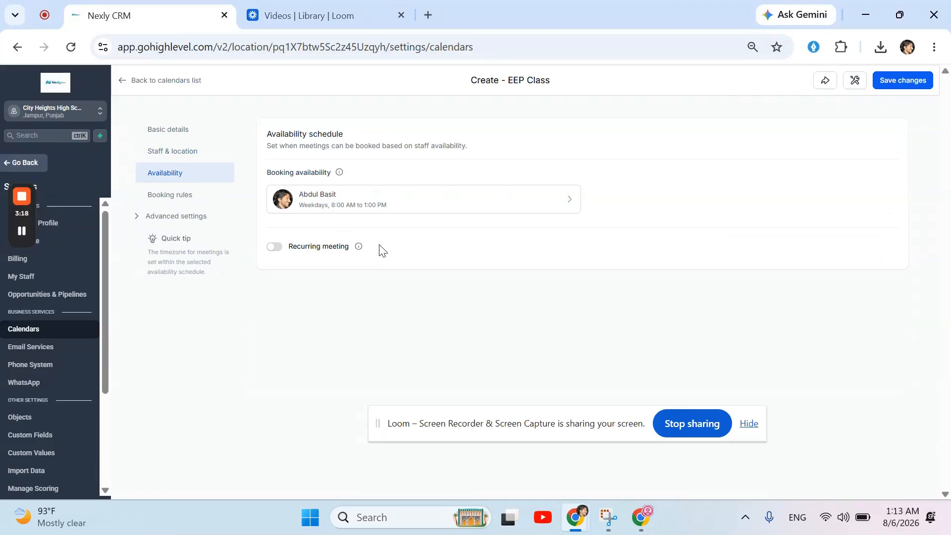
click(513, 208)
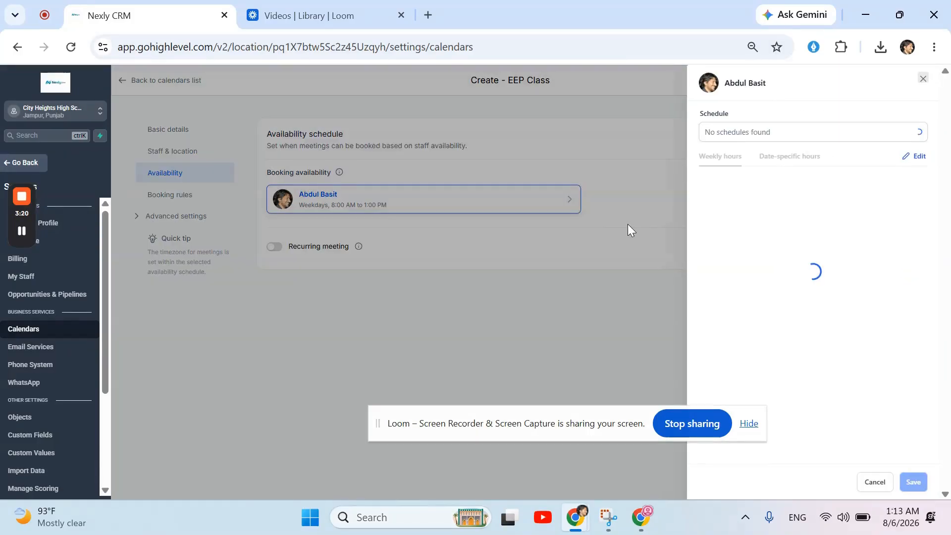
drag(589, 422, 211, 431)
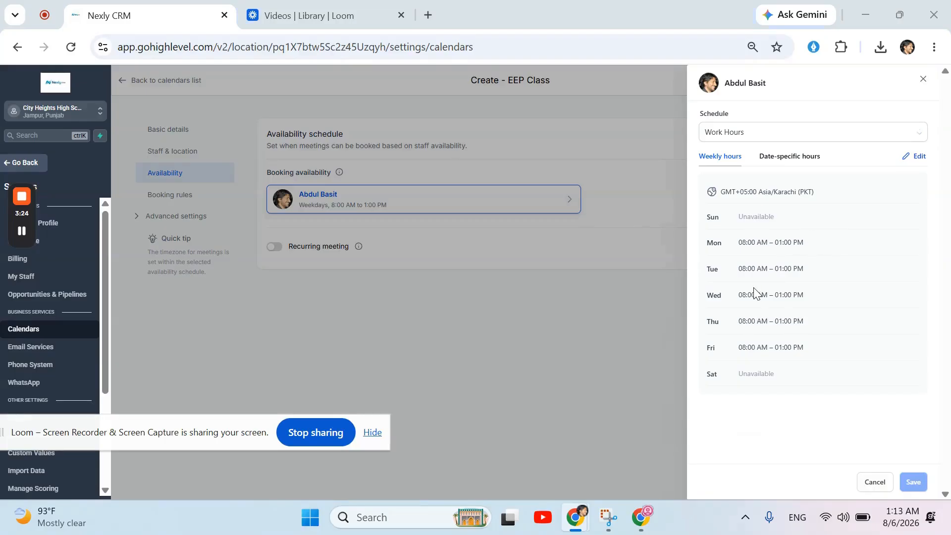
click(920, 158)
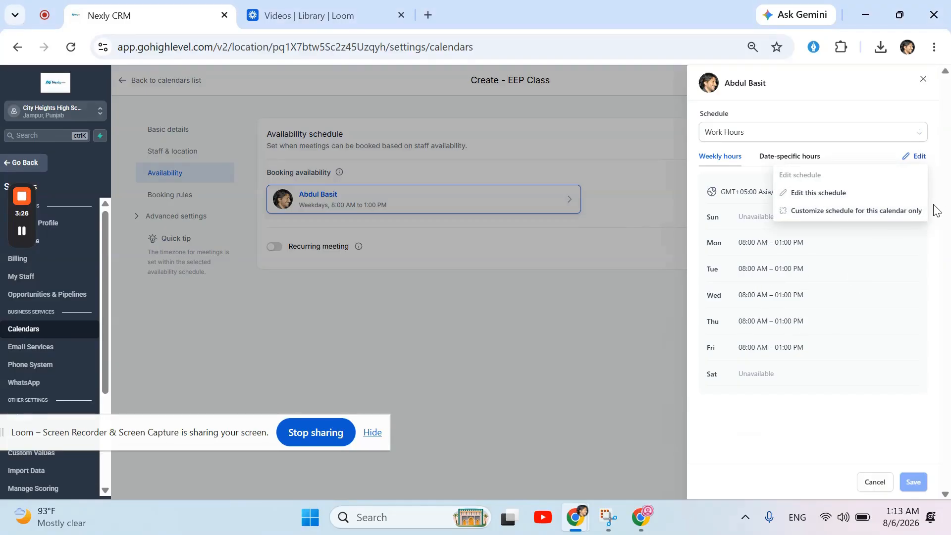
click(837, 200)
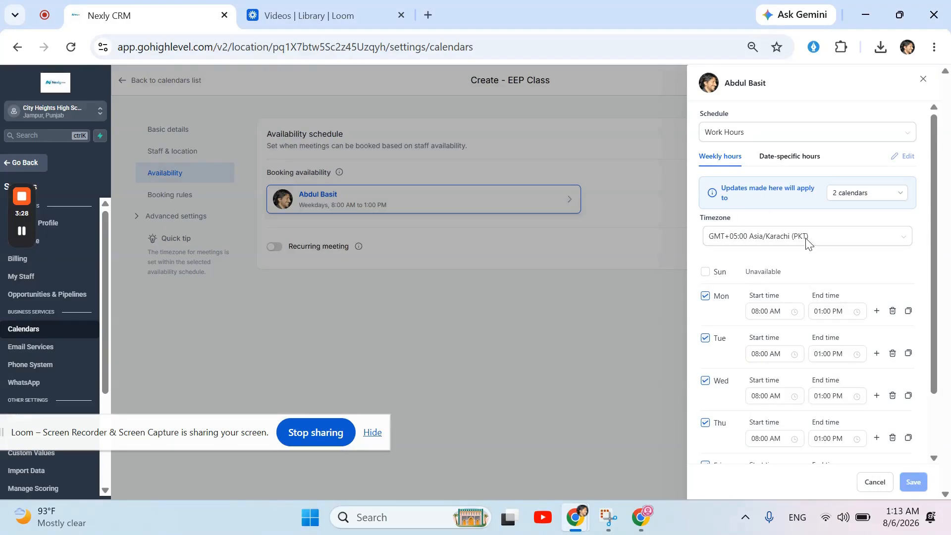
scroll(813, 329, down, 2)
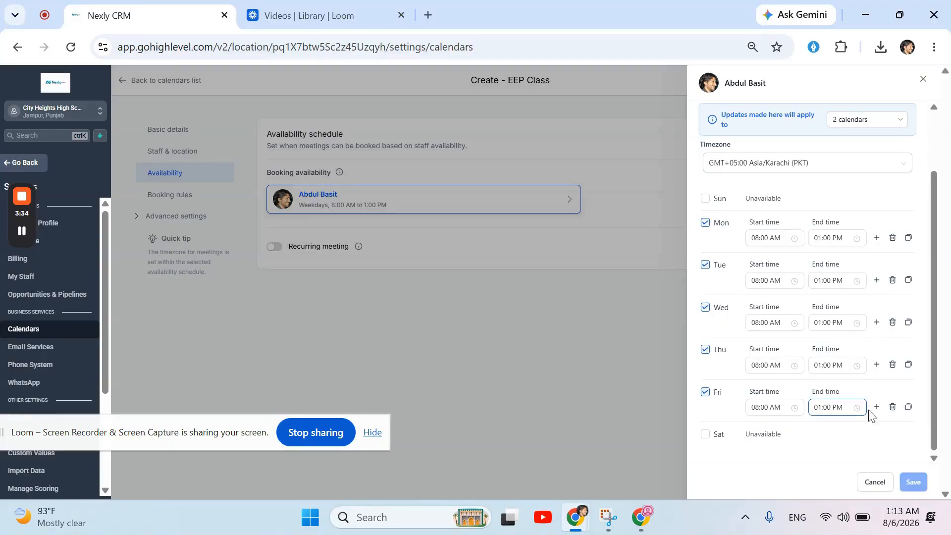
click(923, 80)
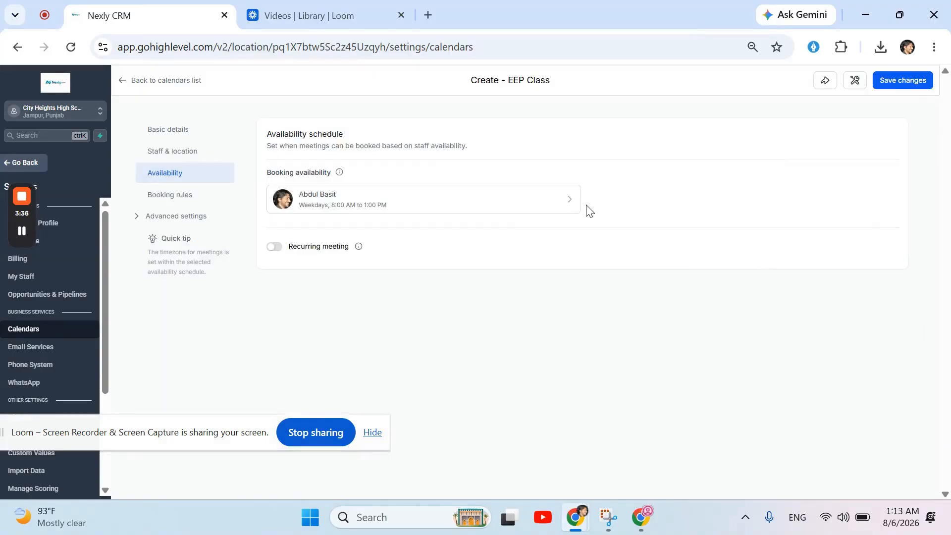
Step: Enable Look busy in the booking rules and set it to hide 15% of the available slots
click(170, 196)
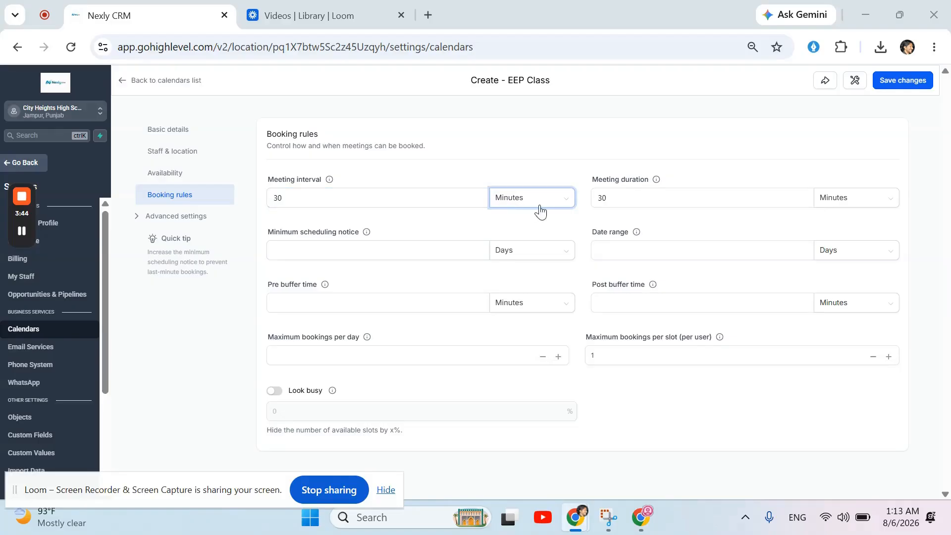
click(656, 188)
click(518, 185)
mouse_move(329, 182)
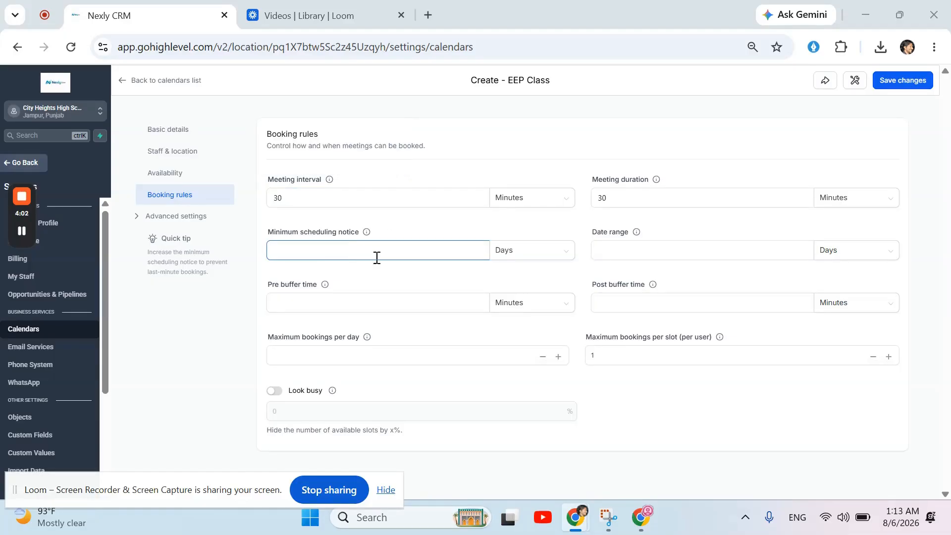
click(610, 253)
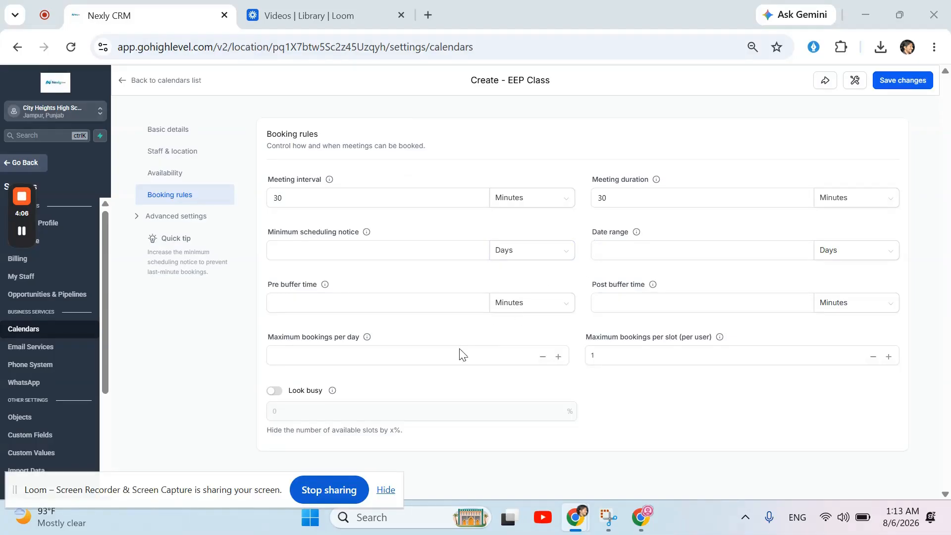
click(275, 391)
click(343, 411)
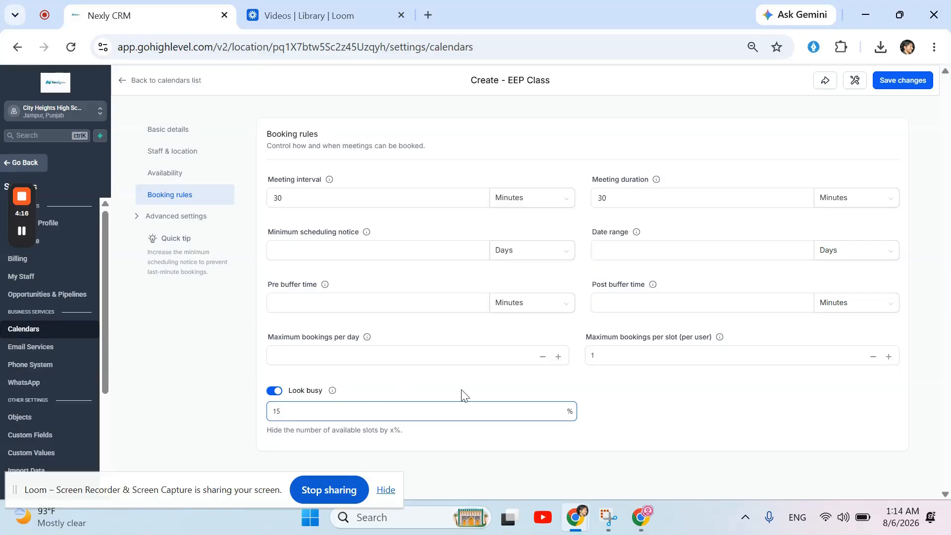
click(712, 420)
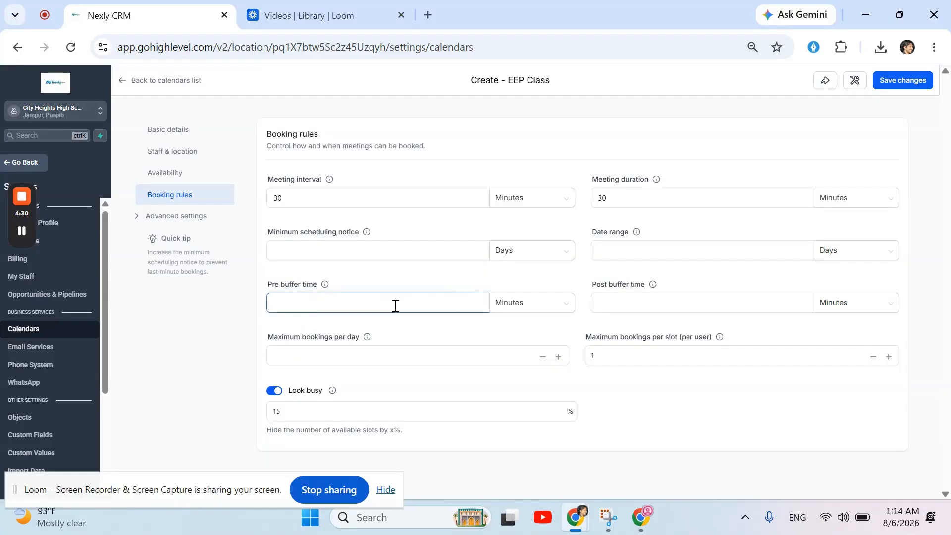
Step: Set the post buffer time to 30 minutes and expand the advanced settings sections
click(673, 304)
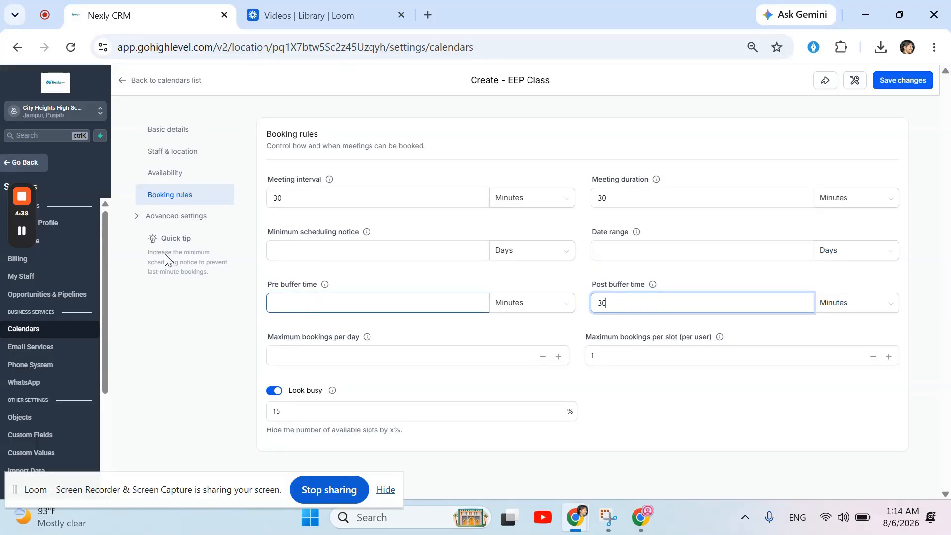
click(180, 219)
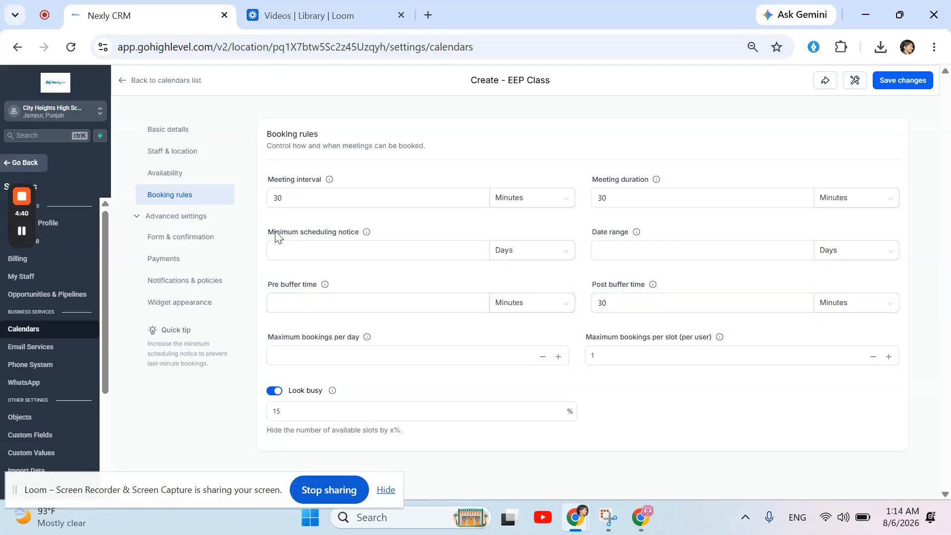
Step: Examine the form and confirmation, payments, and notifications and policies settings, including the available booking forms, without changing anything
click(193, 237)
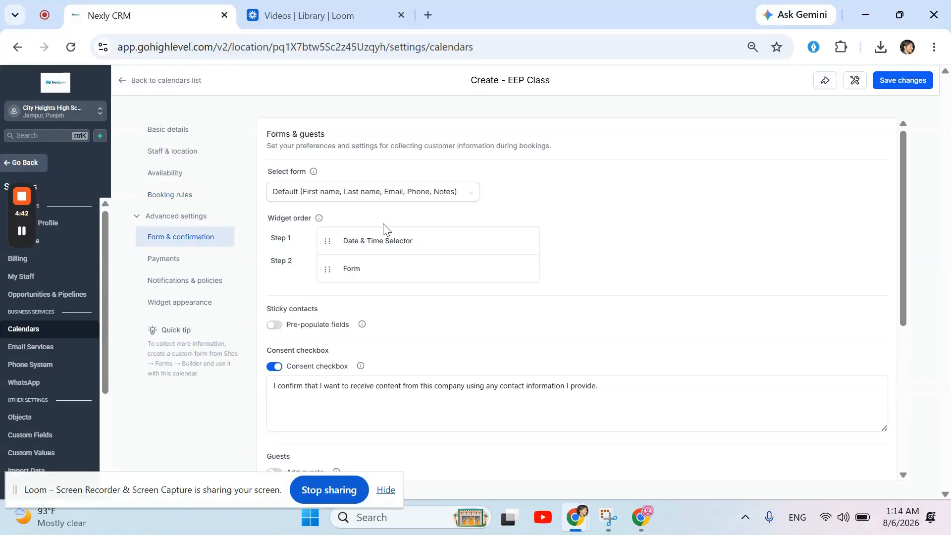
click(332, 198)
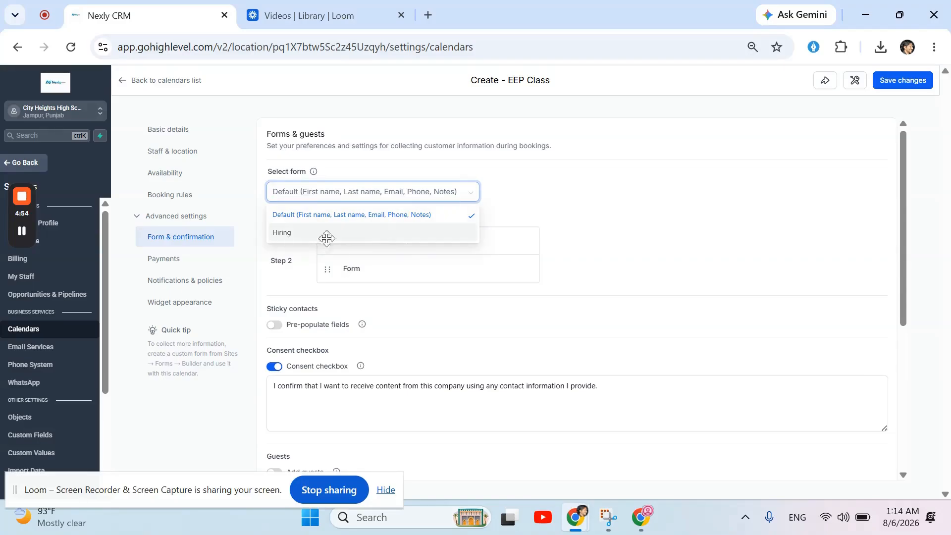
click(595, 207)
scroll(569, 266, down, 3)
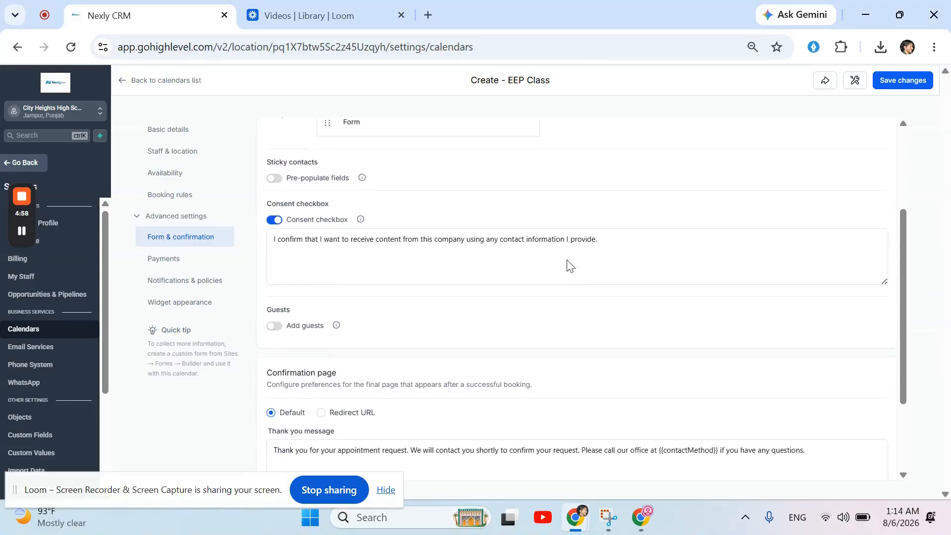
scroll(569, 265, down, 2)
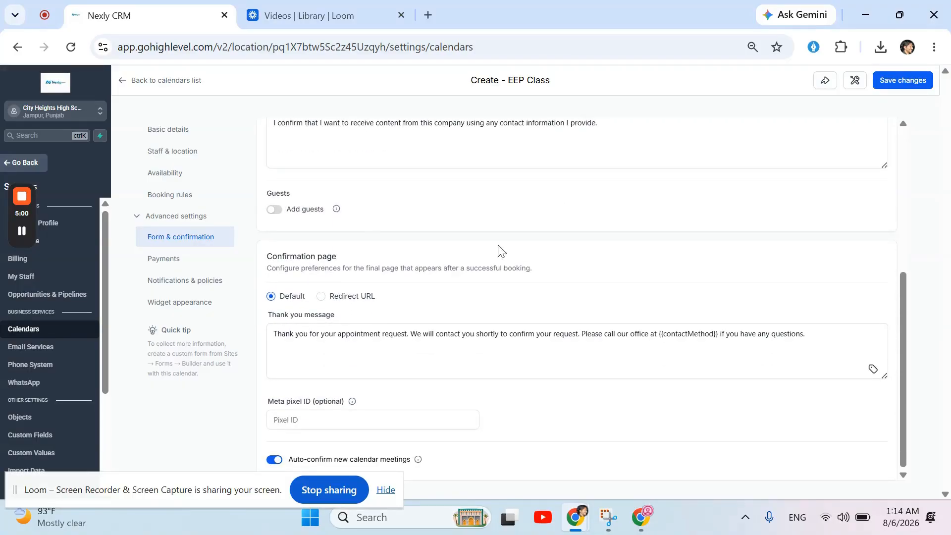
click(176, 272)
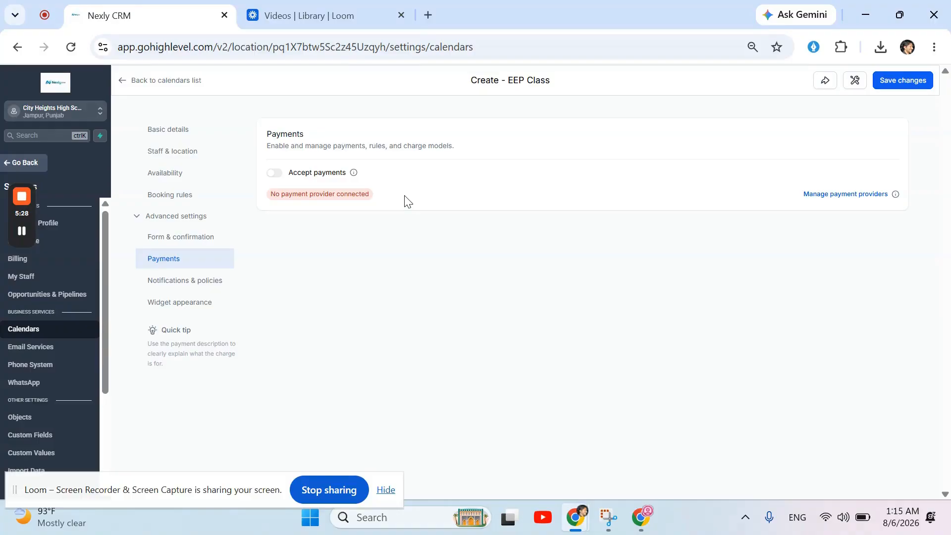
click(198, 281)
scroll(526, 322, down, 3)
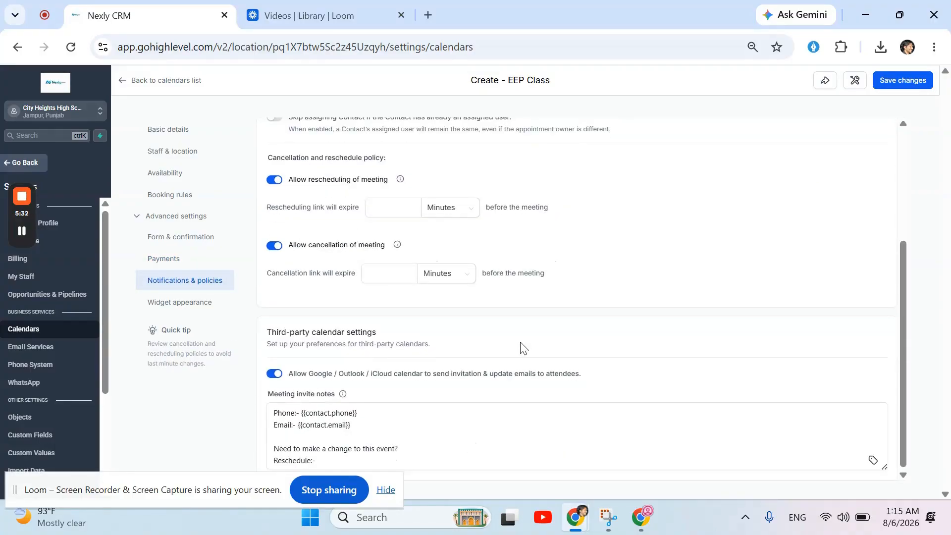
Step: Set the calendar widget's background color to #F80606FF in the widget appearance settings and save the calendar
click(173, 303)
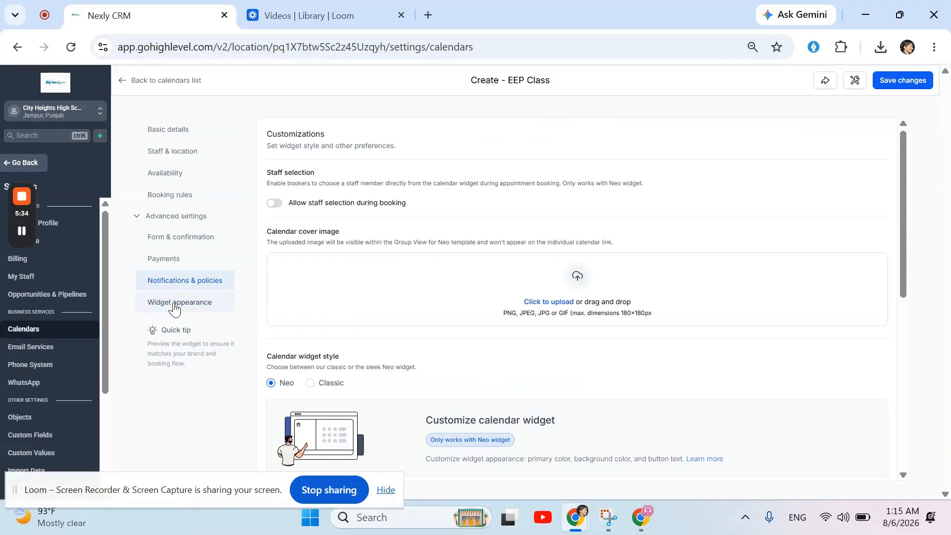
scroll(520, 280, down, 2)
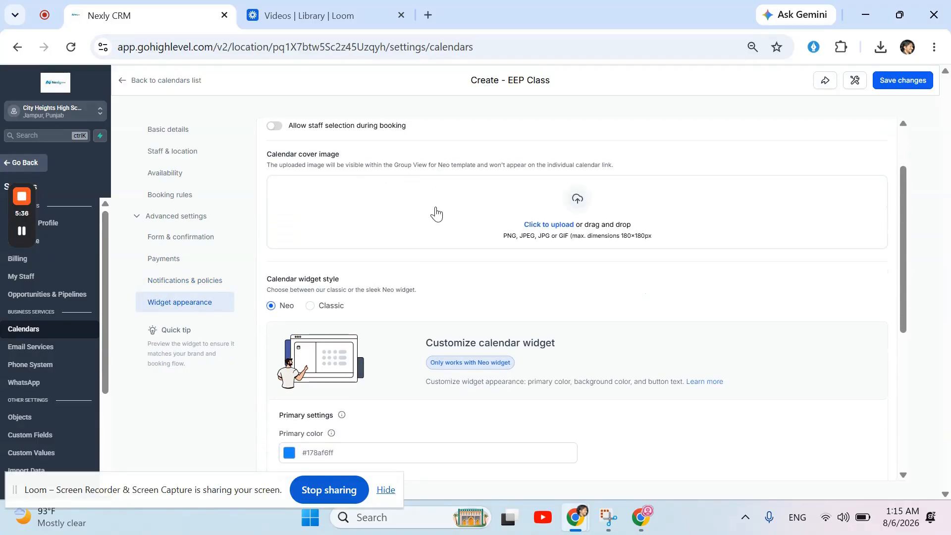
scroll(436, 214, down, 2)
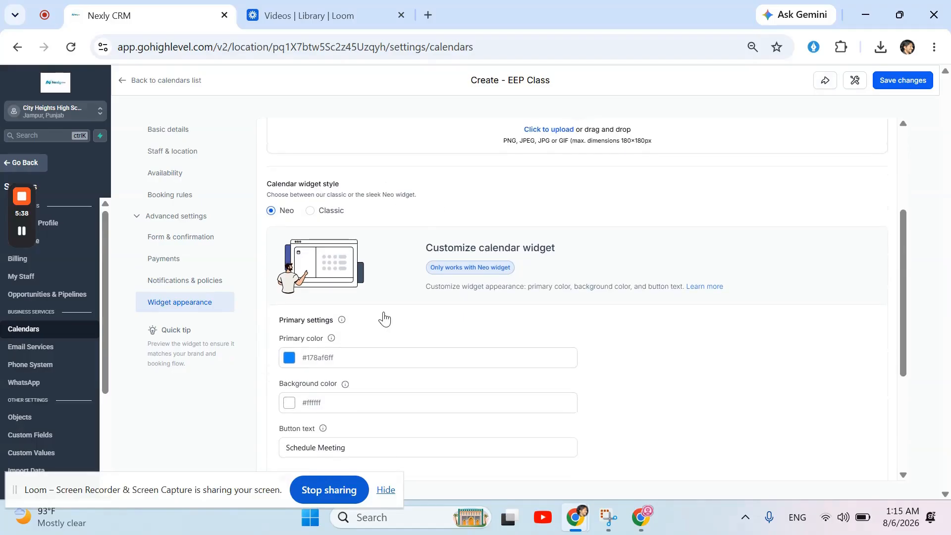
scroll(290, 371, down, 3)
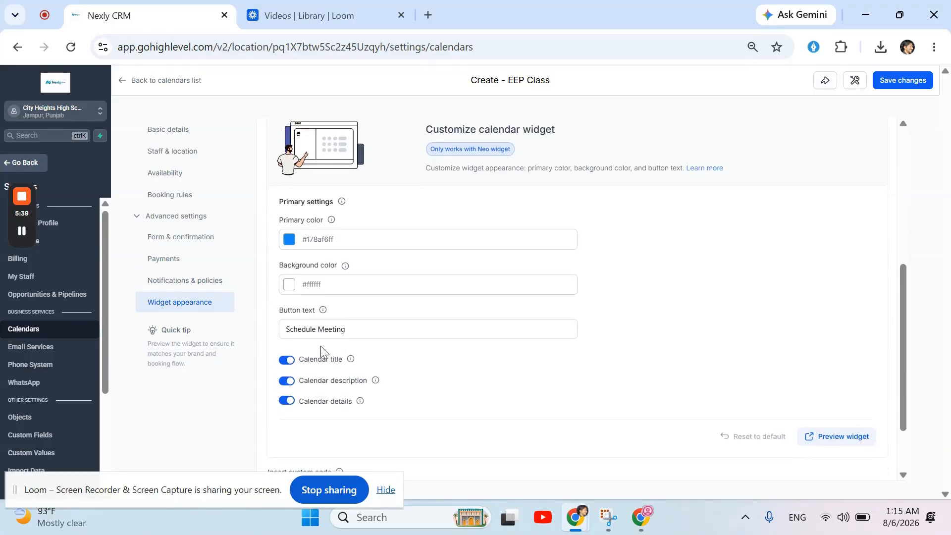
click(290, 285)
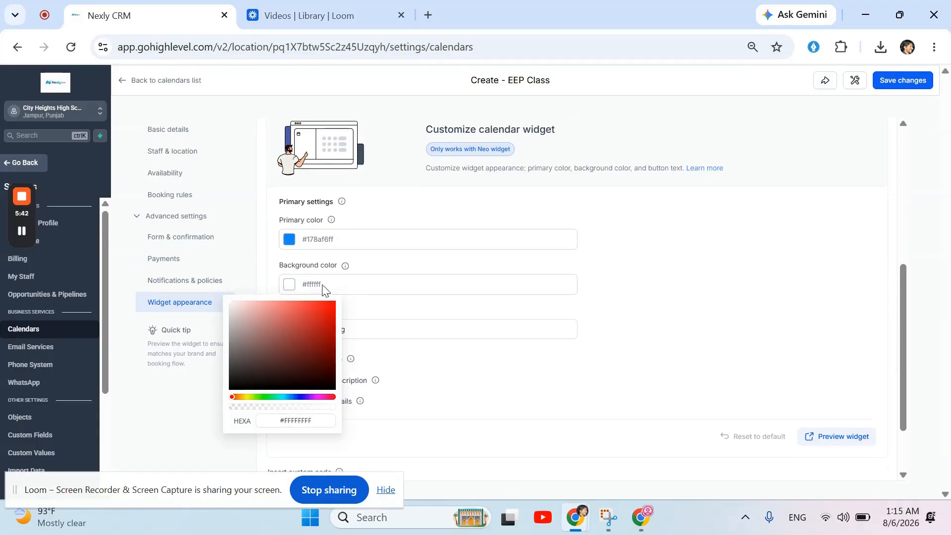
click(334, 303)
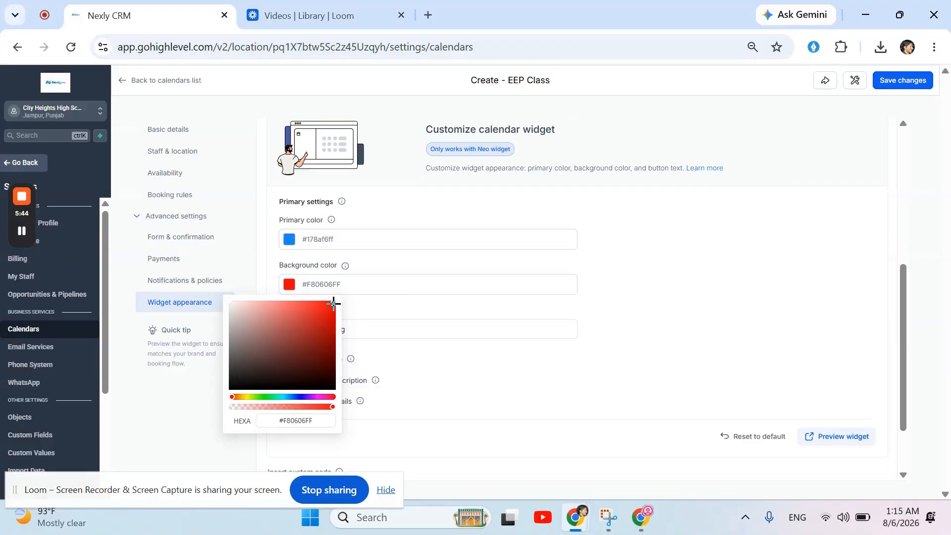
click(763, 303)
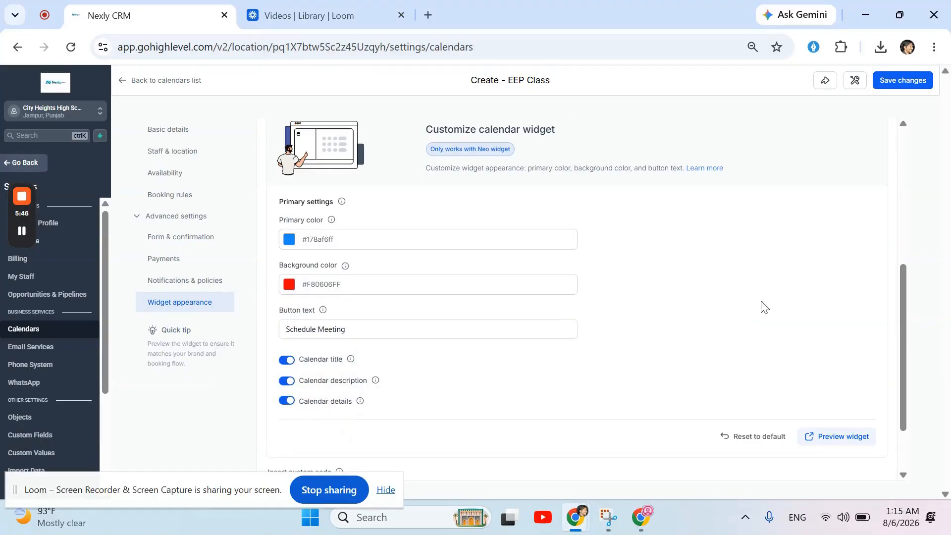
click(911, 80)
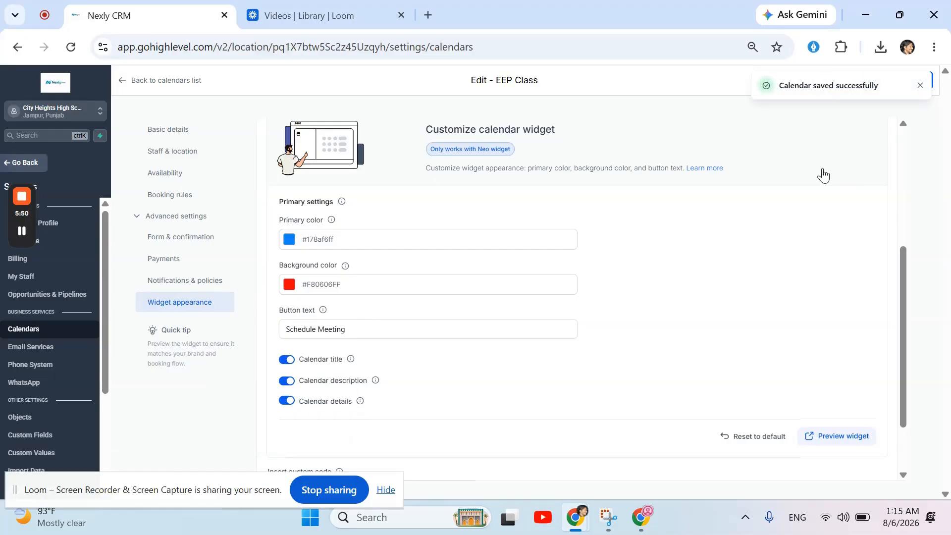
click(920, 86)
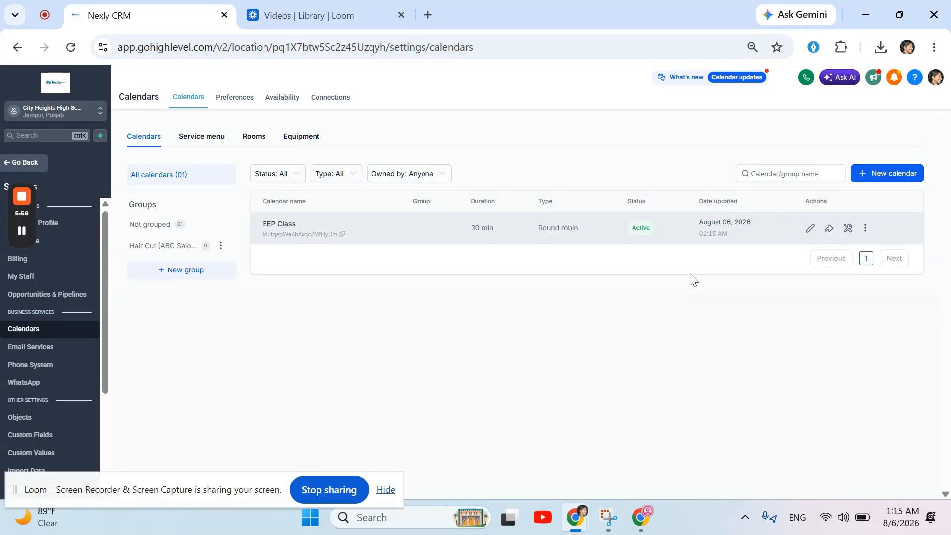
Step: Open the EEP Class calendar's copied permanent link in a new browser tab, and display its embed code in the sharing options
click(830, 229)
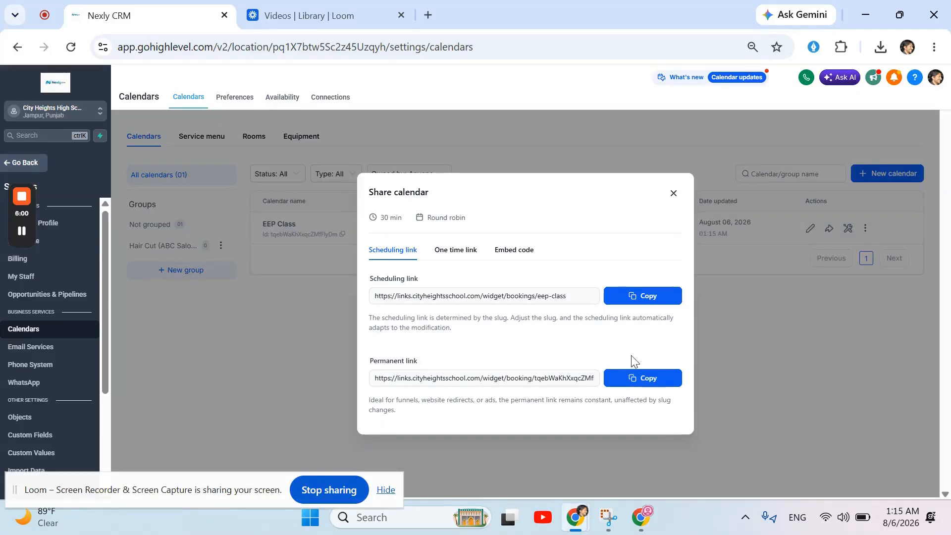
click(621, 385)
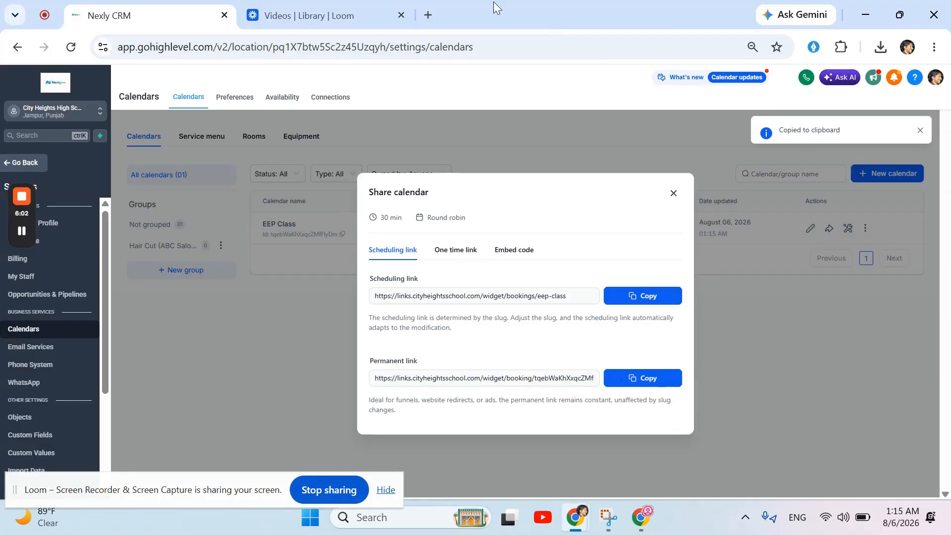
click(428, 15)
key(ctrl+v)
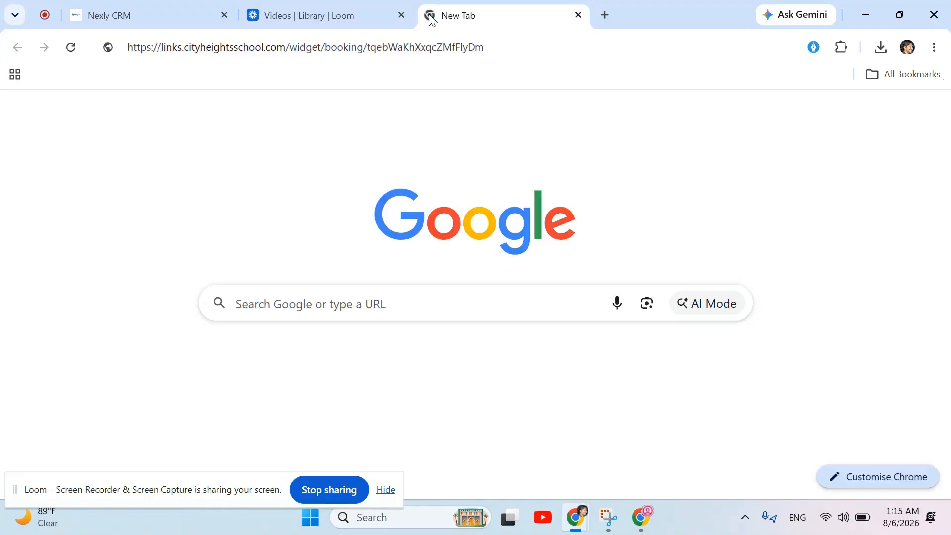
key(Return)
click(132, 7)
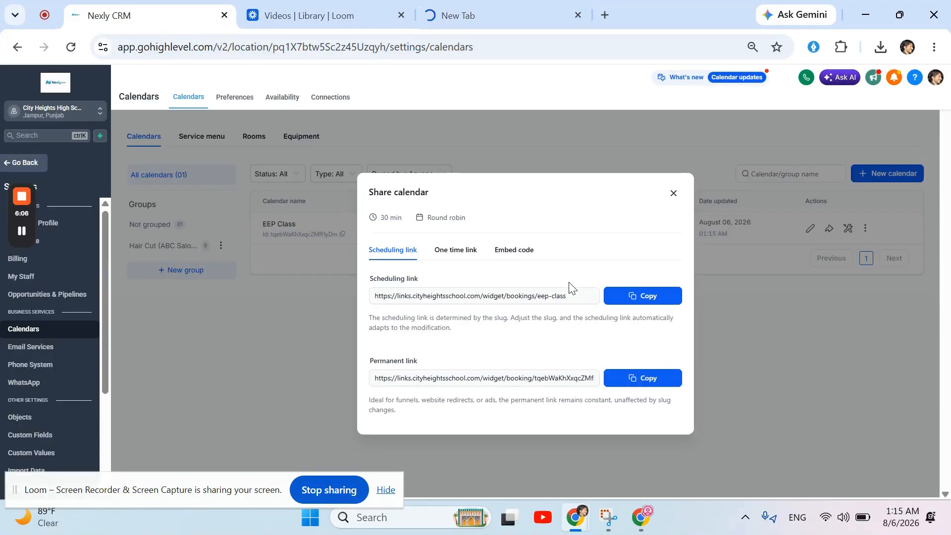
click(525, 251)
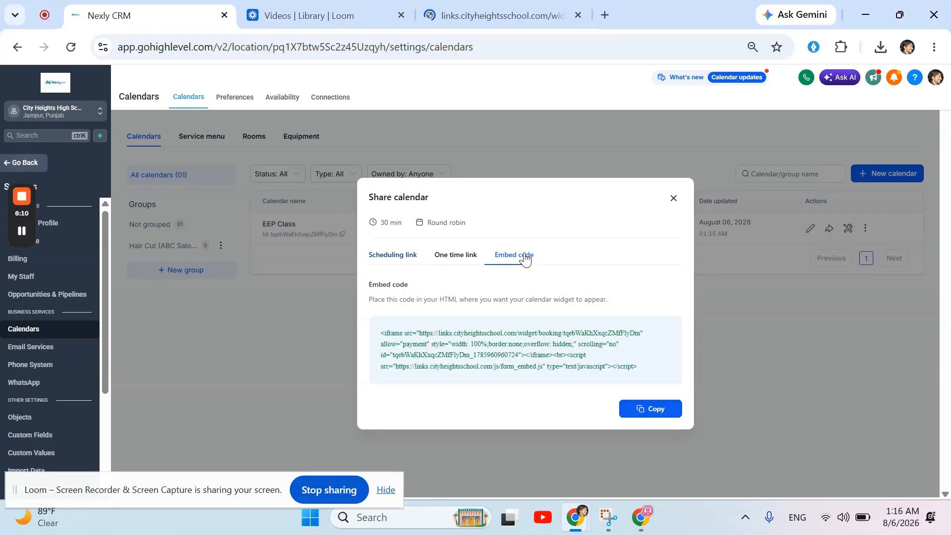
Step: Examine the public EEP Class booking page once it loads, checking its colors, dates, time slots and time zone
click(560, 13)
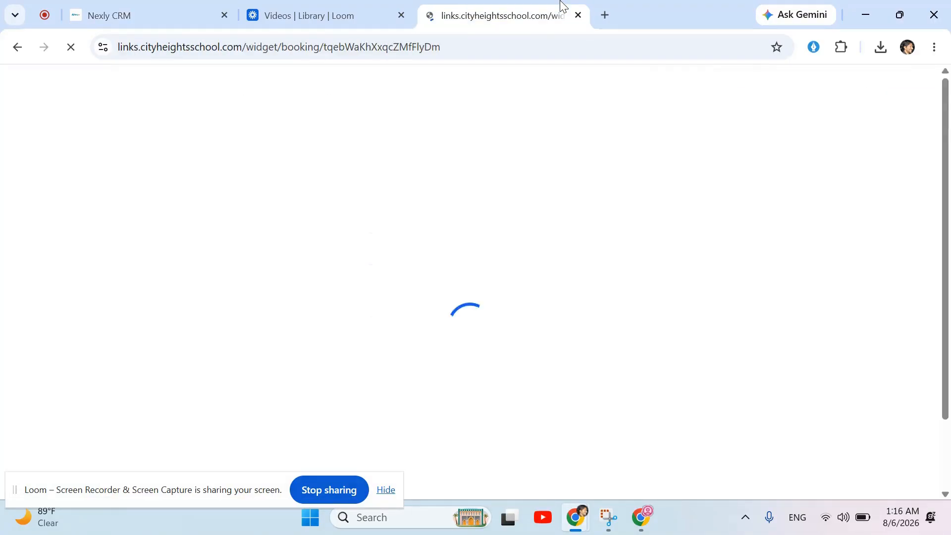
click(94, 14)
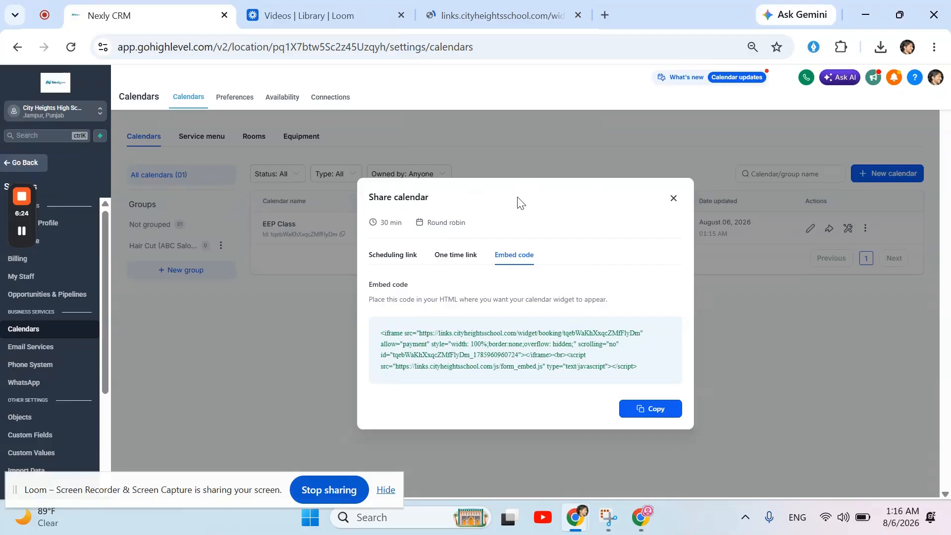
click(502, 10)
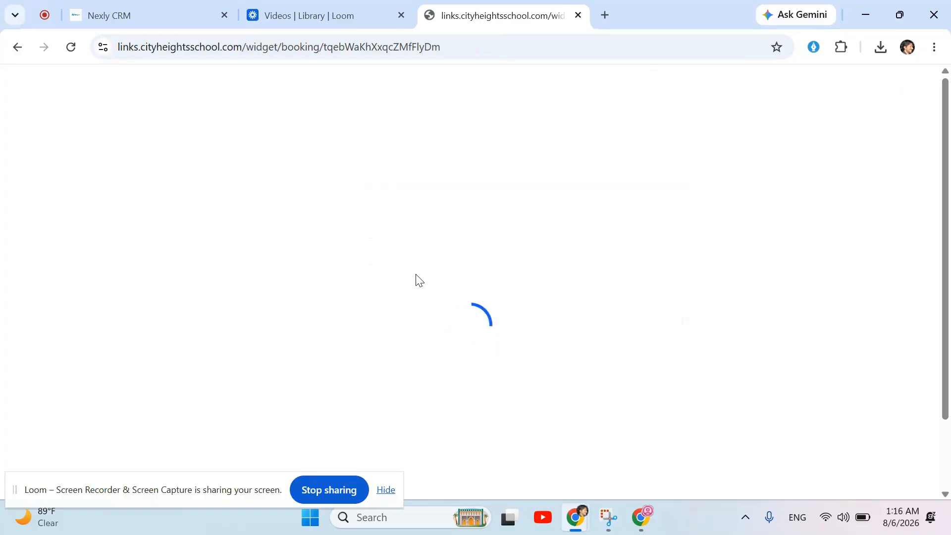
click(118, 4)
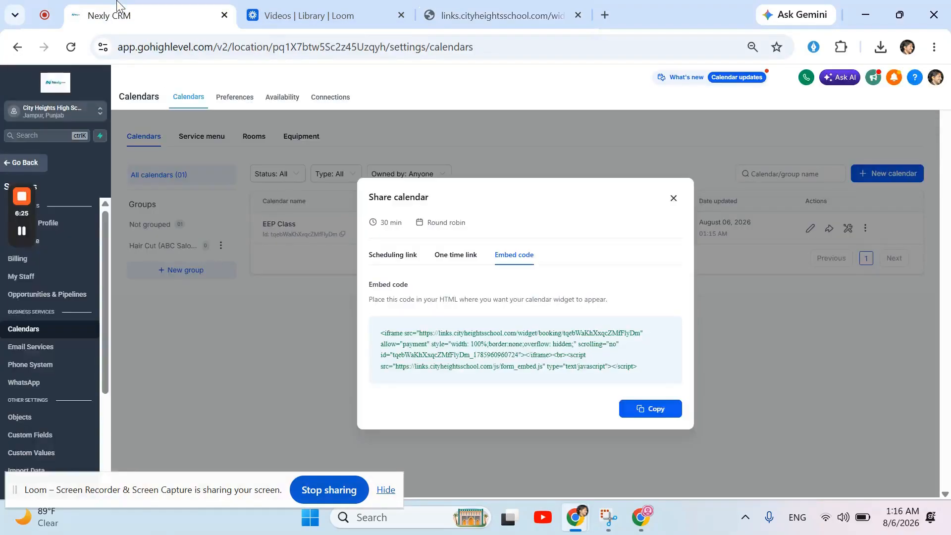
click(22, 232)
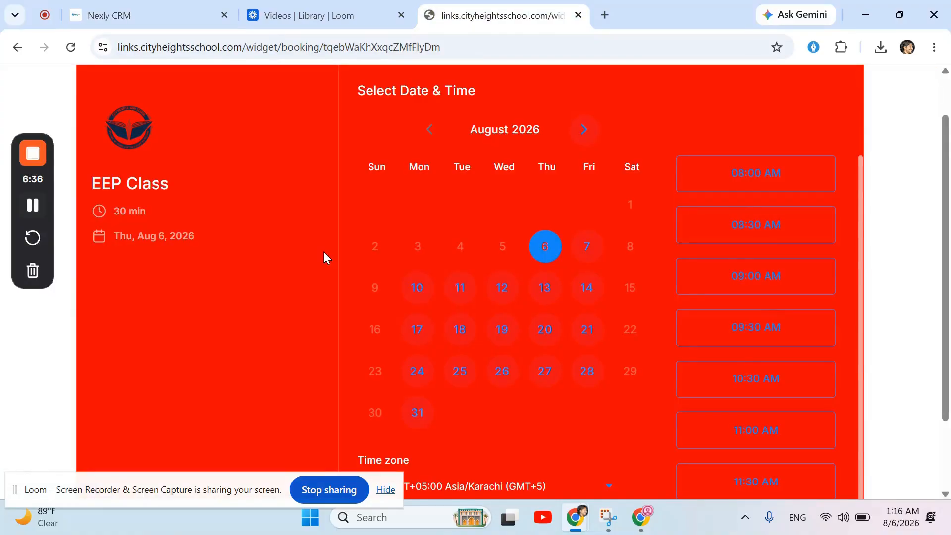
scroll(406, 263, down, 1)
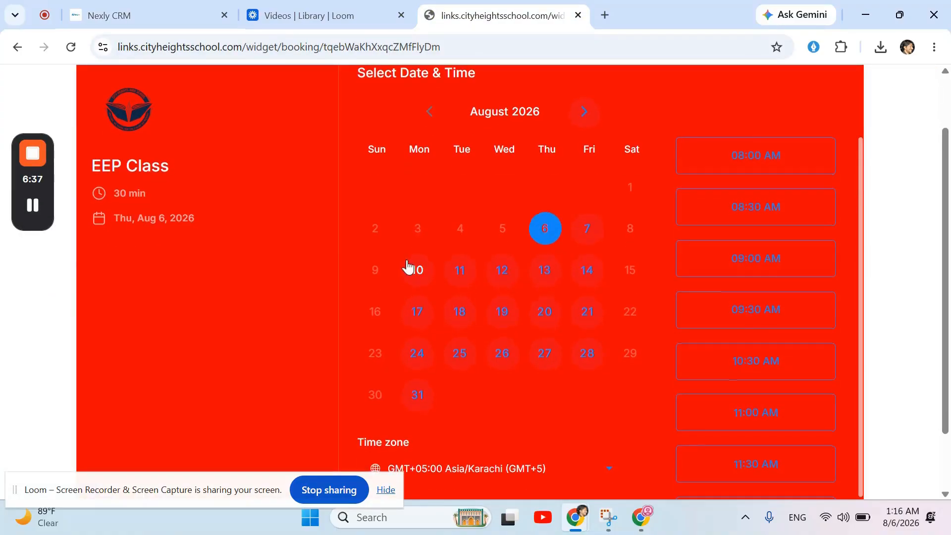
scroll(407, 267, down, 1)
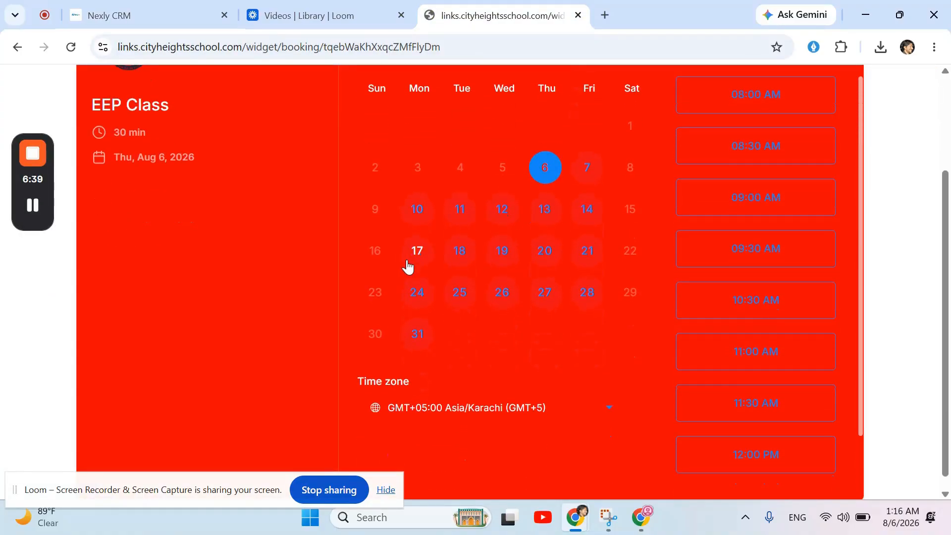
Step: Reopen the EEP Class calendar for editing, set the widget's primary color to #FFFFFFFF, and save the changes
click(197, 7)
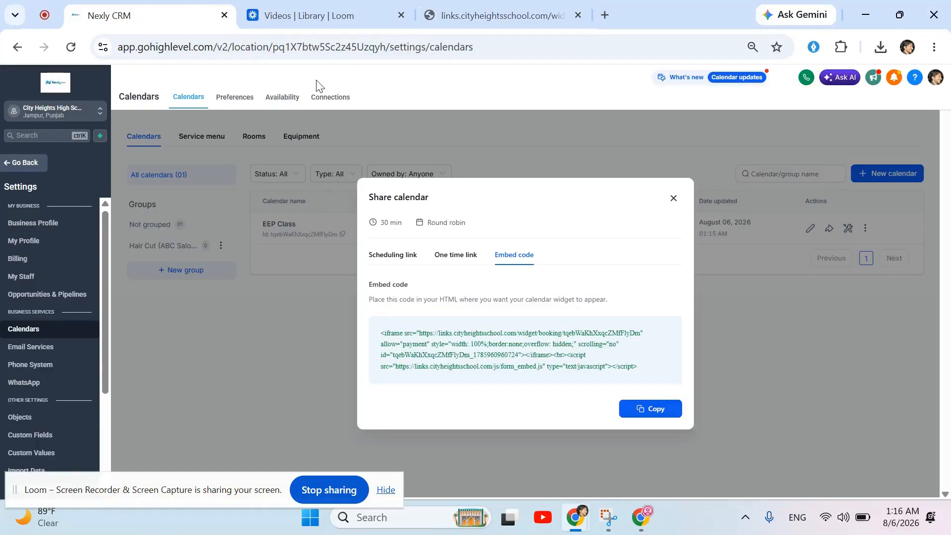
click(674, 199)
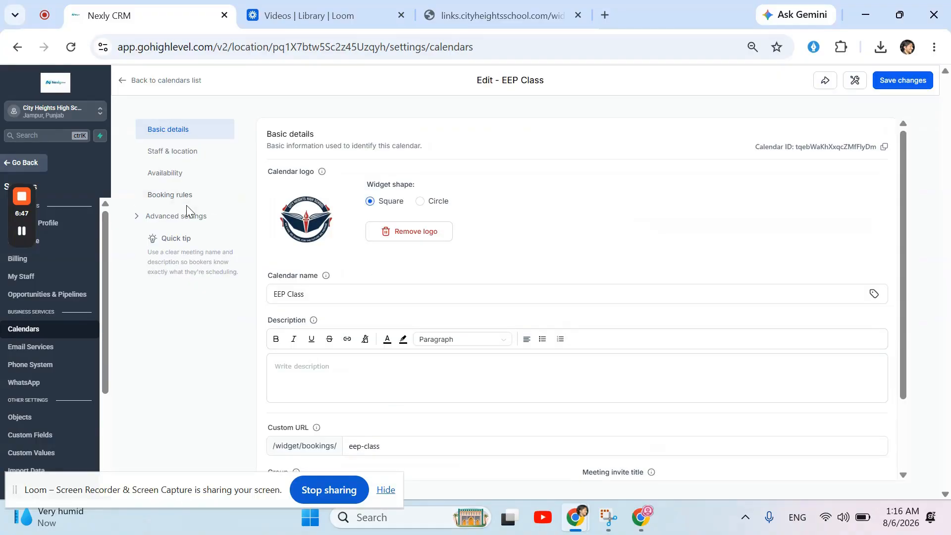
click(187, 216)
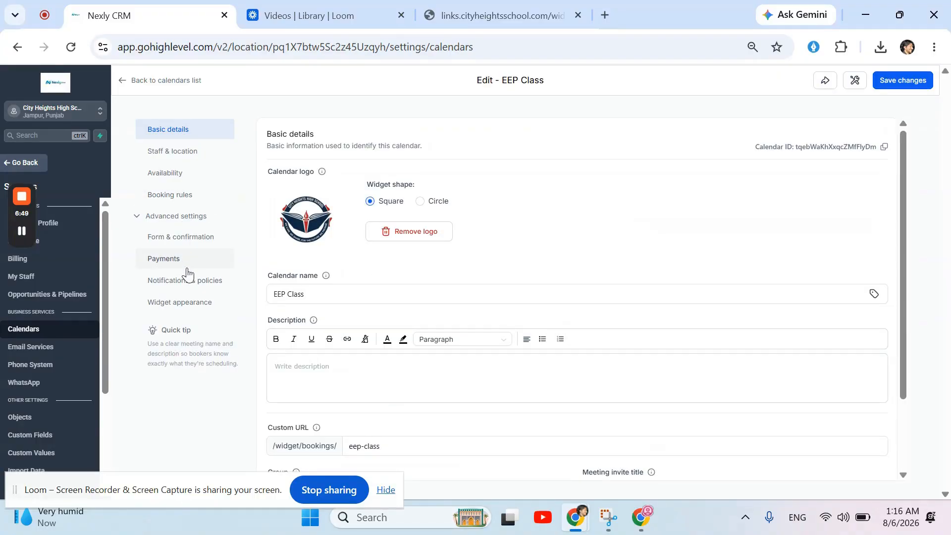
click(181, 302)
scroll(456, 380, down, 5)
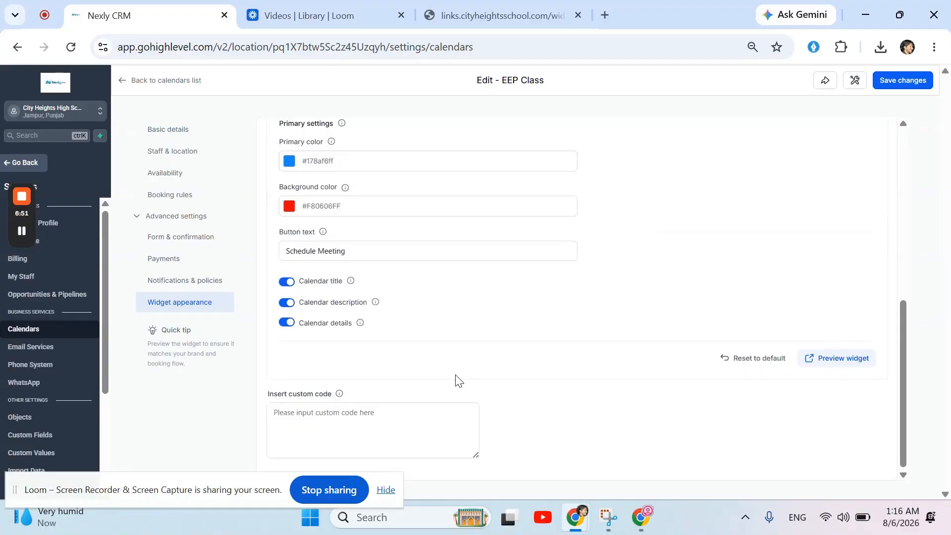
click(289, 161)
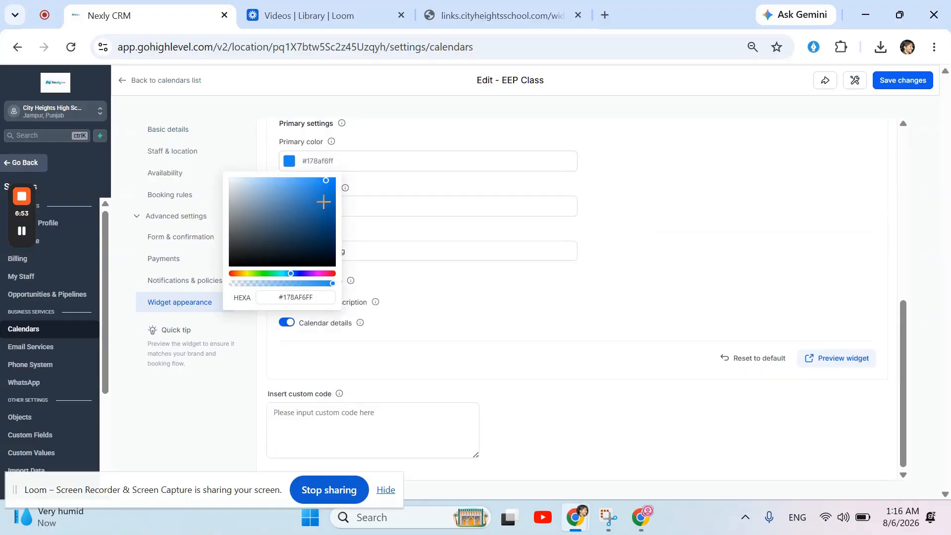
drag(325, 177, 226, 176)
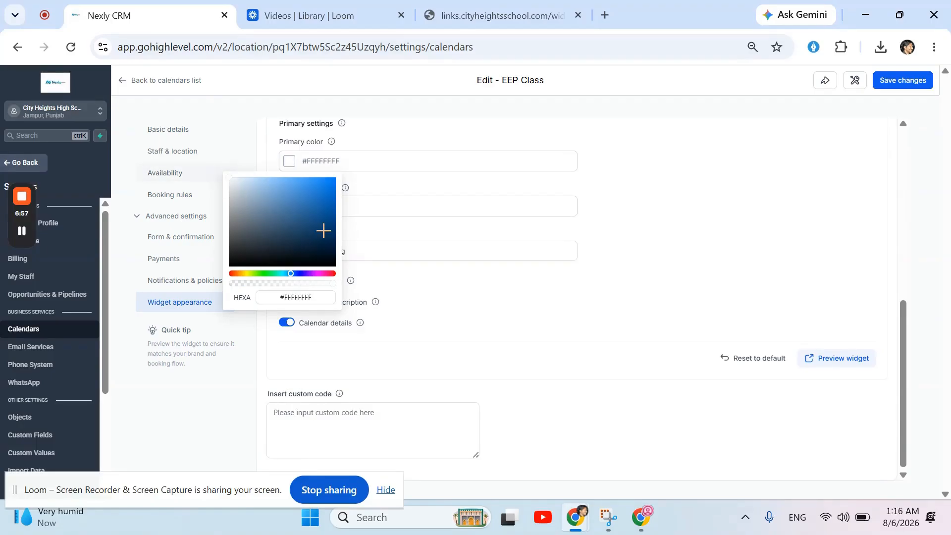
click(752, 175)
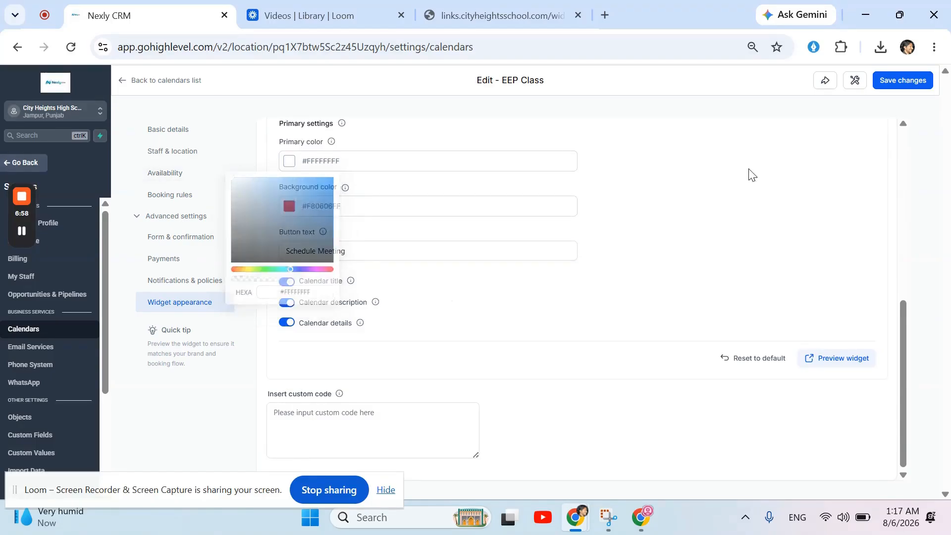
click(886, 89)
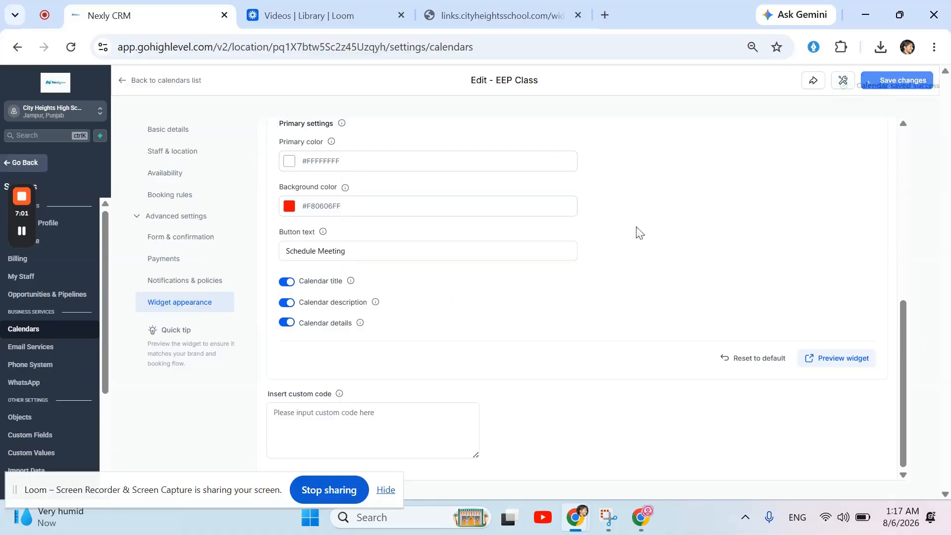
scroll(652, 204, up, 2)
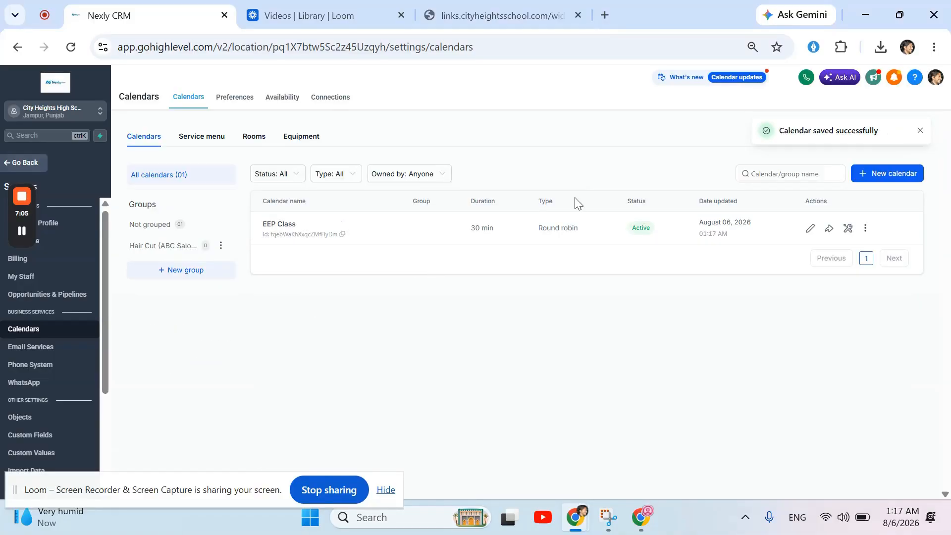
Step: Reload the public EEP Class booking page and examine the updated colors of its dates and time slots
click(446, 16)
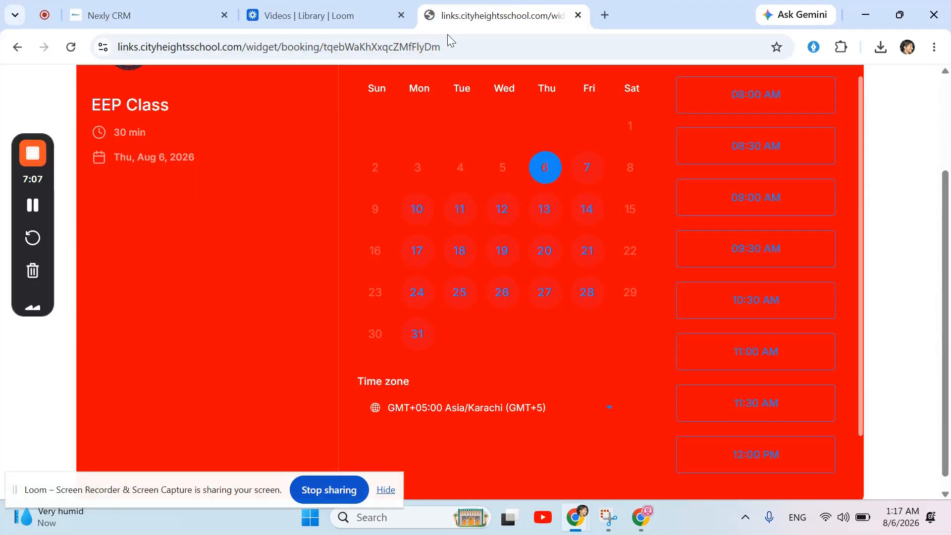
click(441, 43)
key(Return)
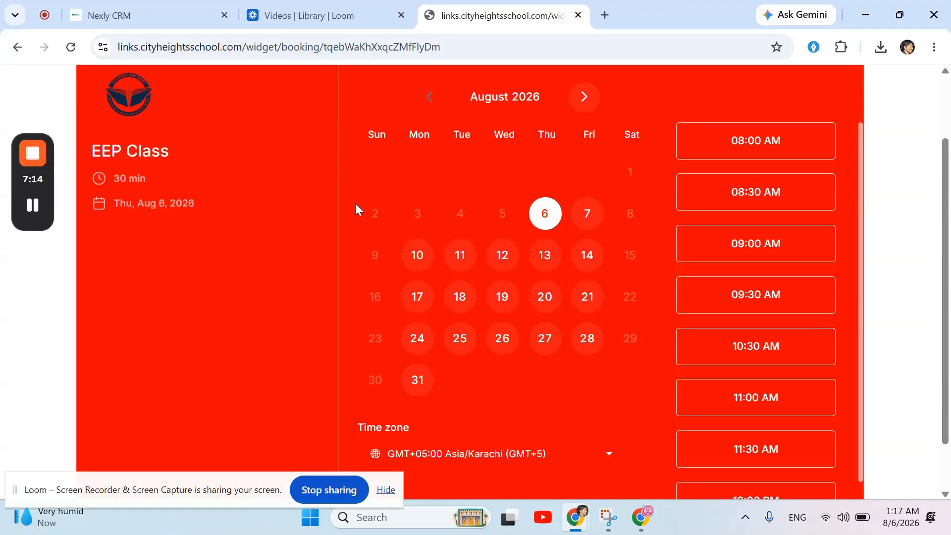
scroll(408, 251, down, 1)
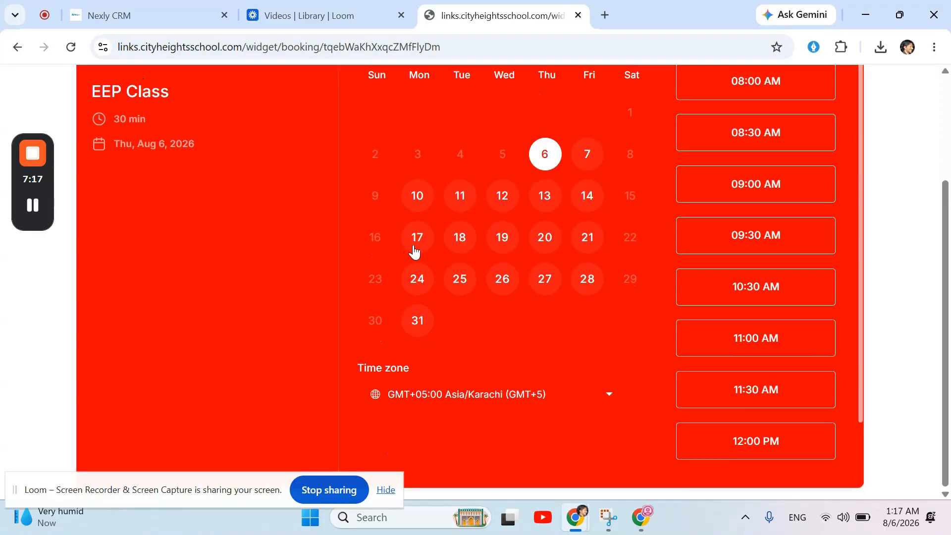
scroll(415, 252, up, 2)
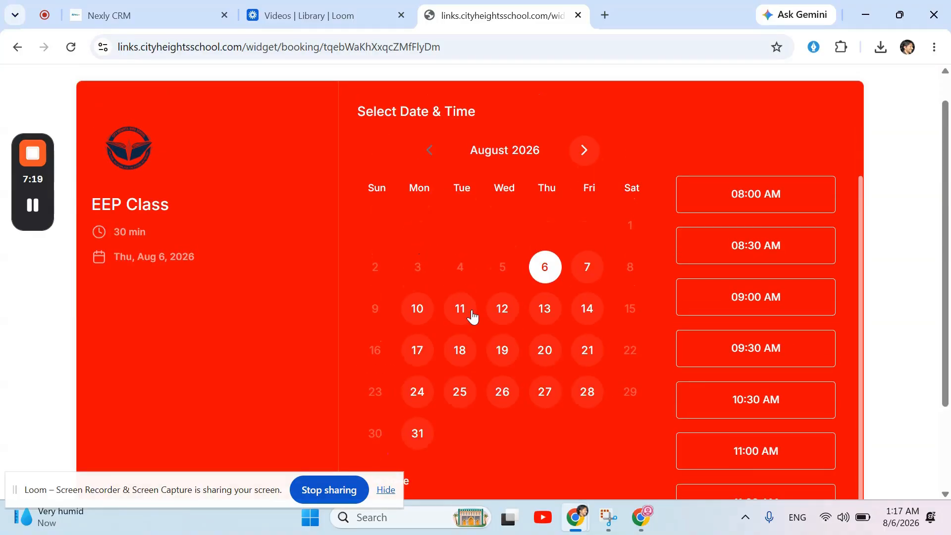